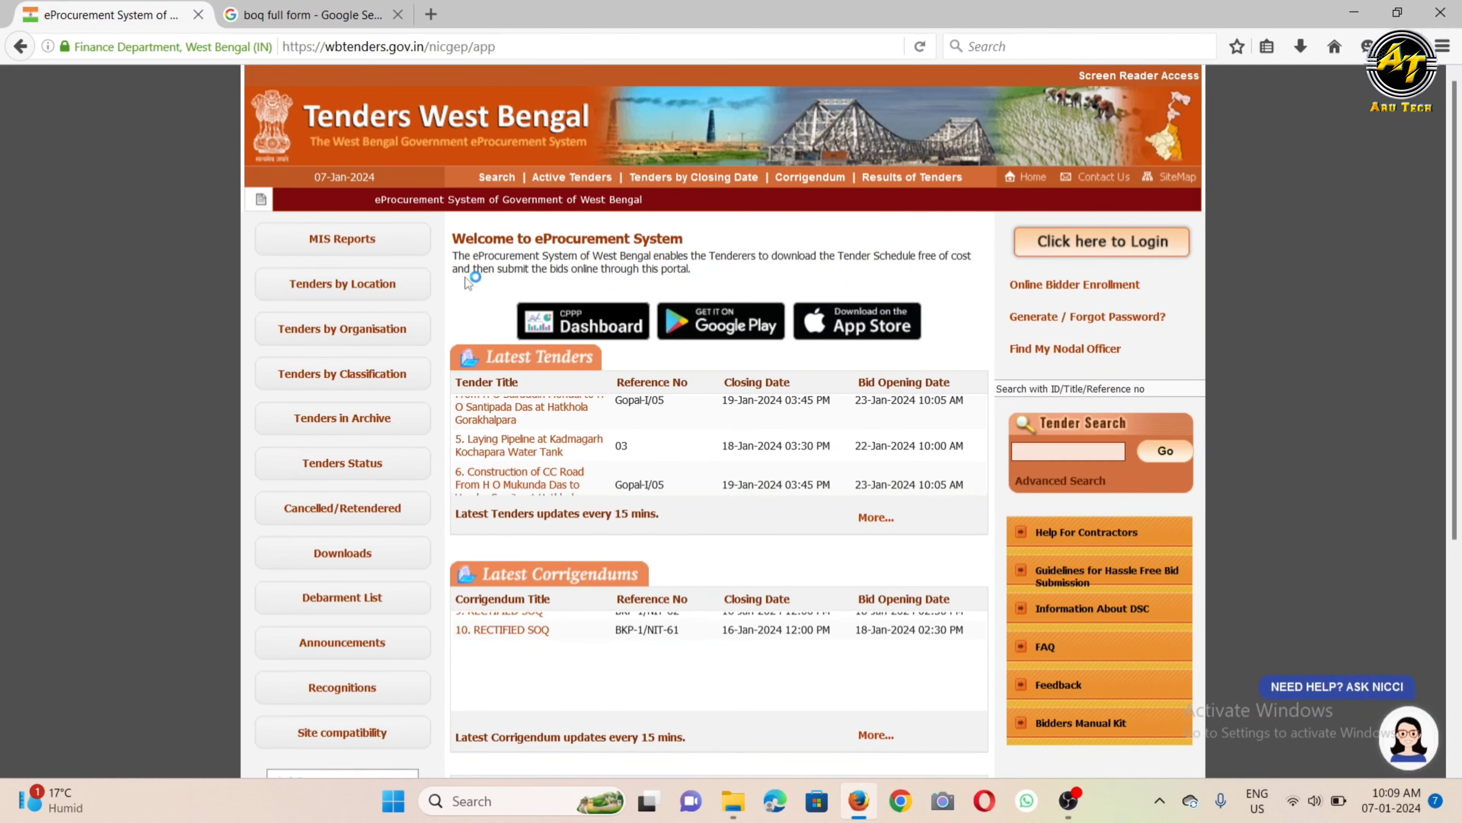
# - Download V3_BOQ_Percentage_Template_4Decimal.xls from the tender portal's downloads page and open the new copy in Excel
pyautogui.click(348, 557)
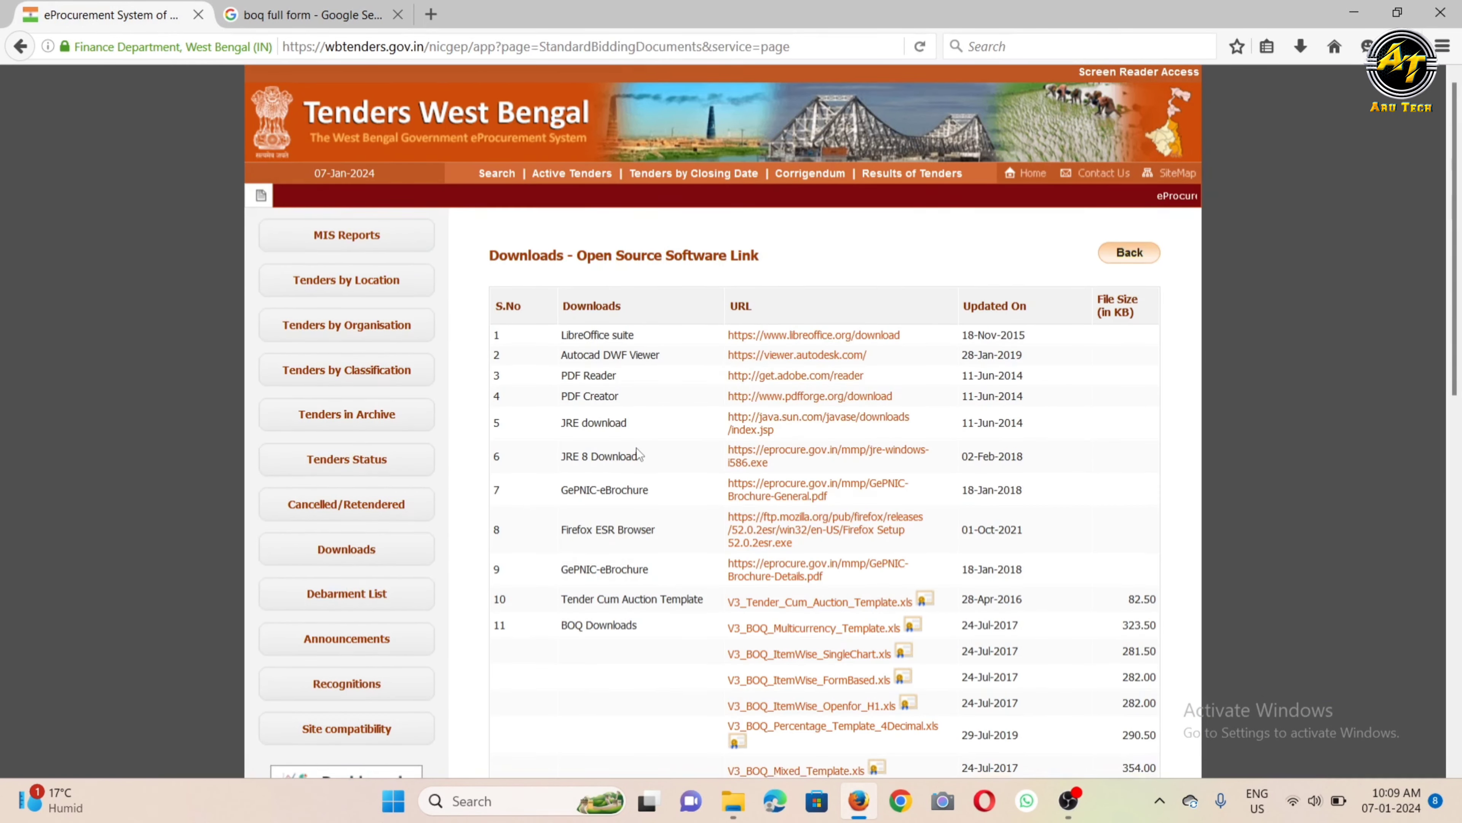
pyautogui.scroll(-5, 633, 451)
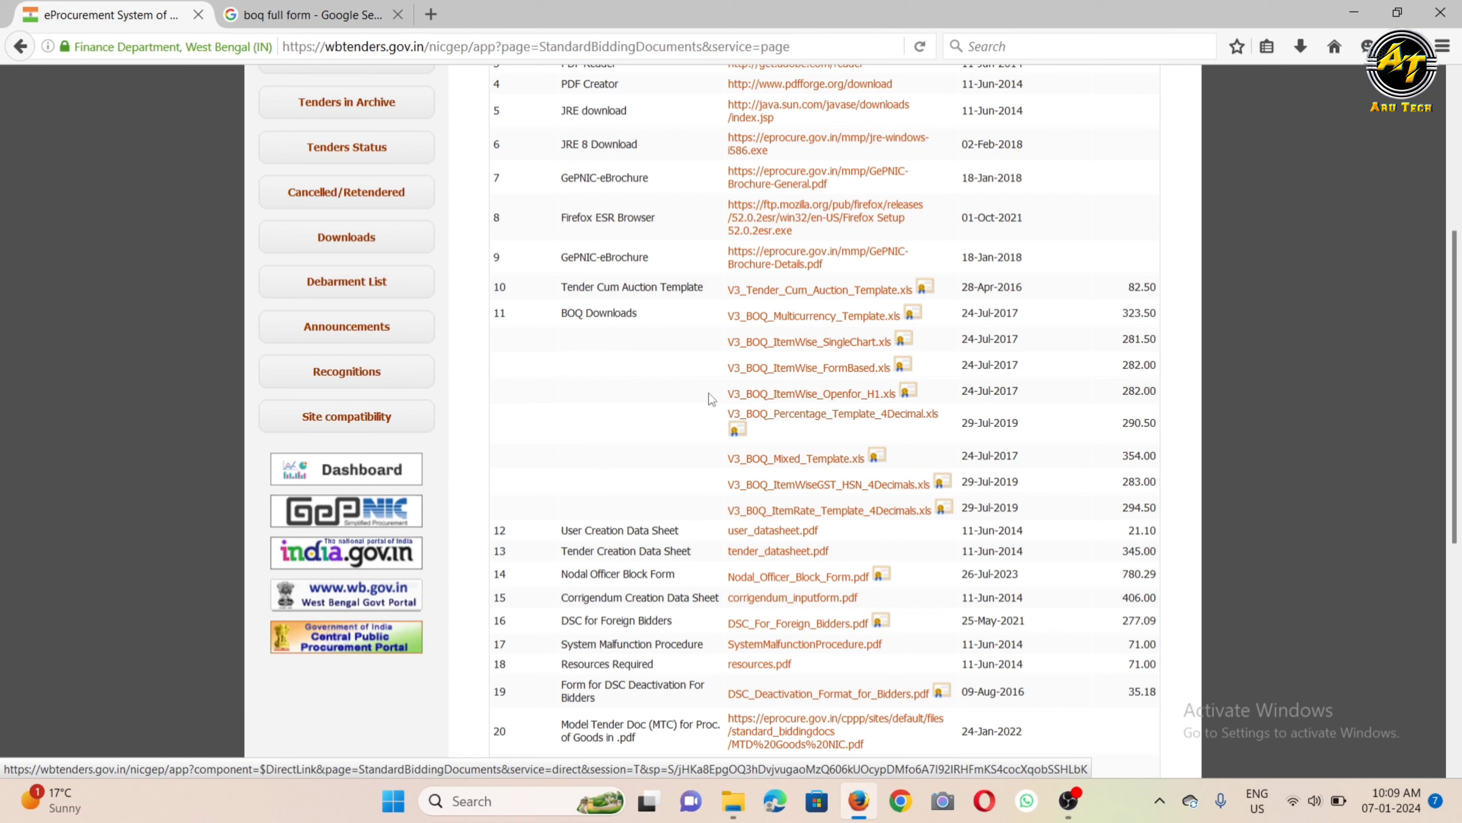
pyautogui.click(814, 420)
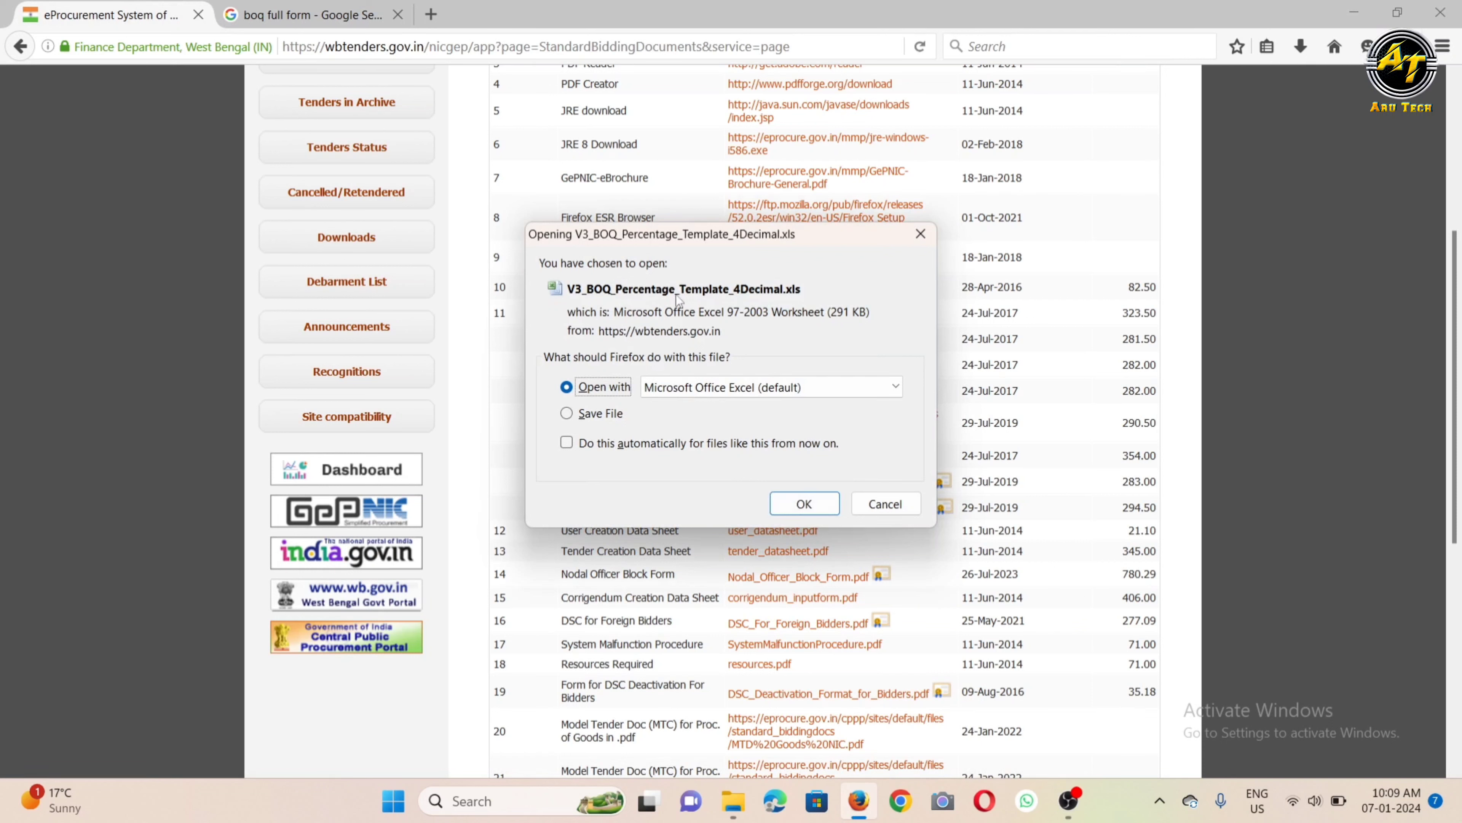
pyautogui.click(804, 501)
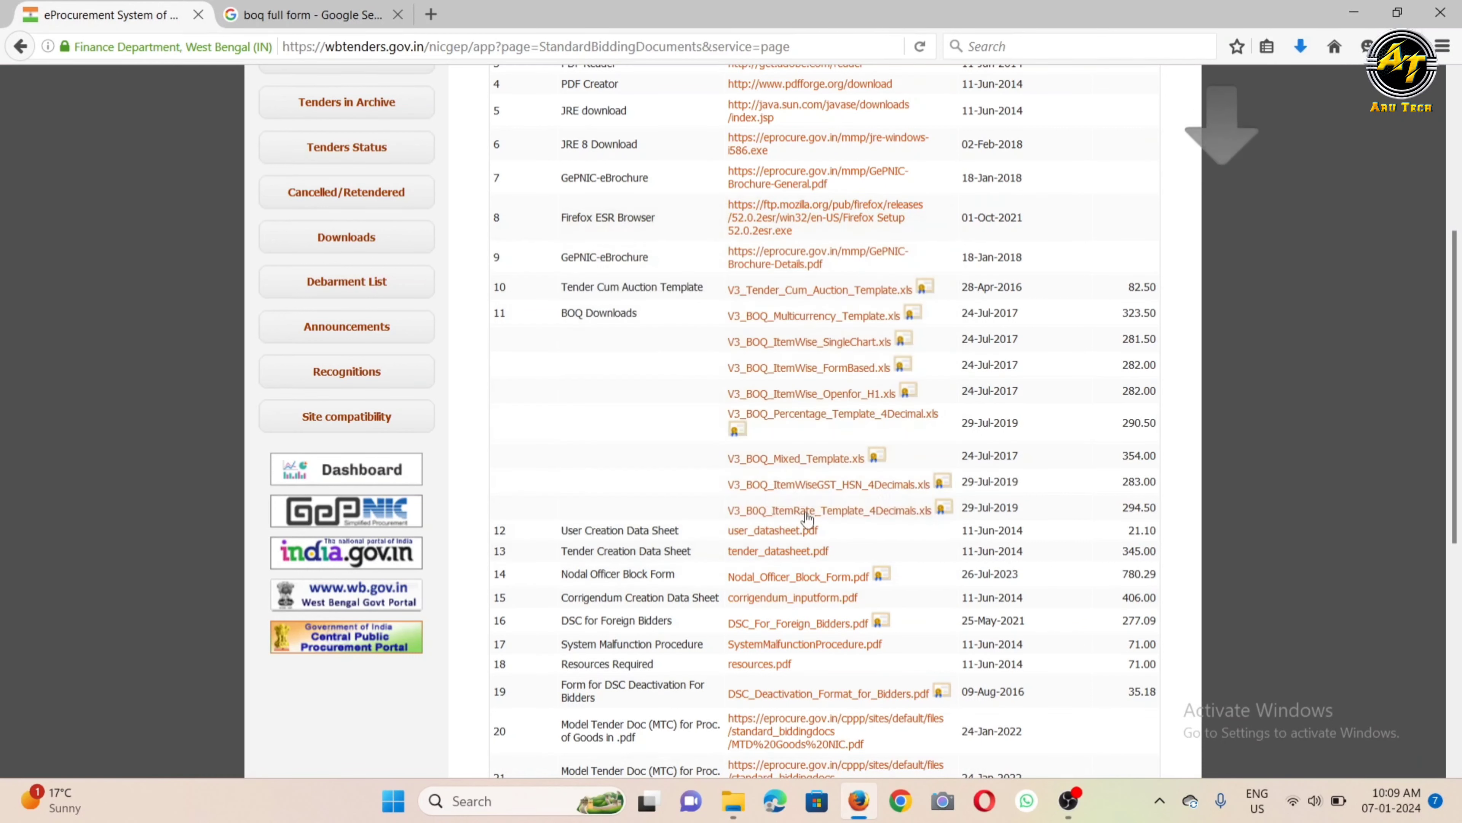
pyautogui.click(1302, 45)
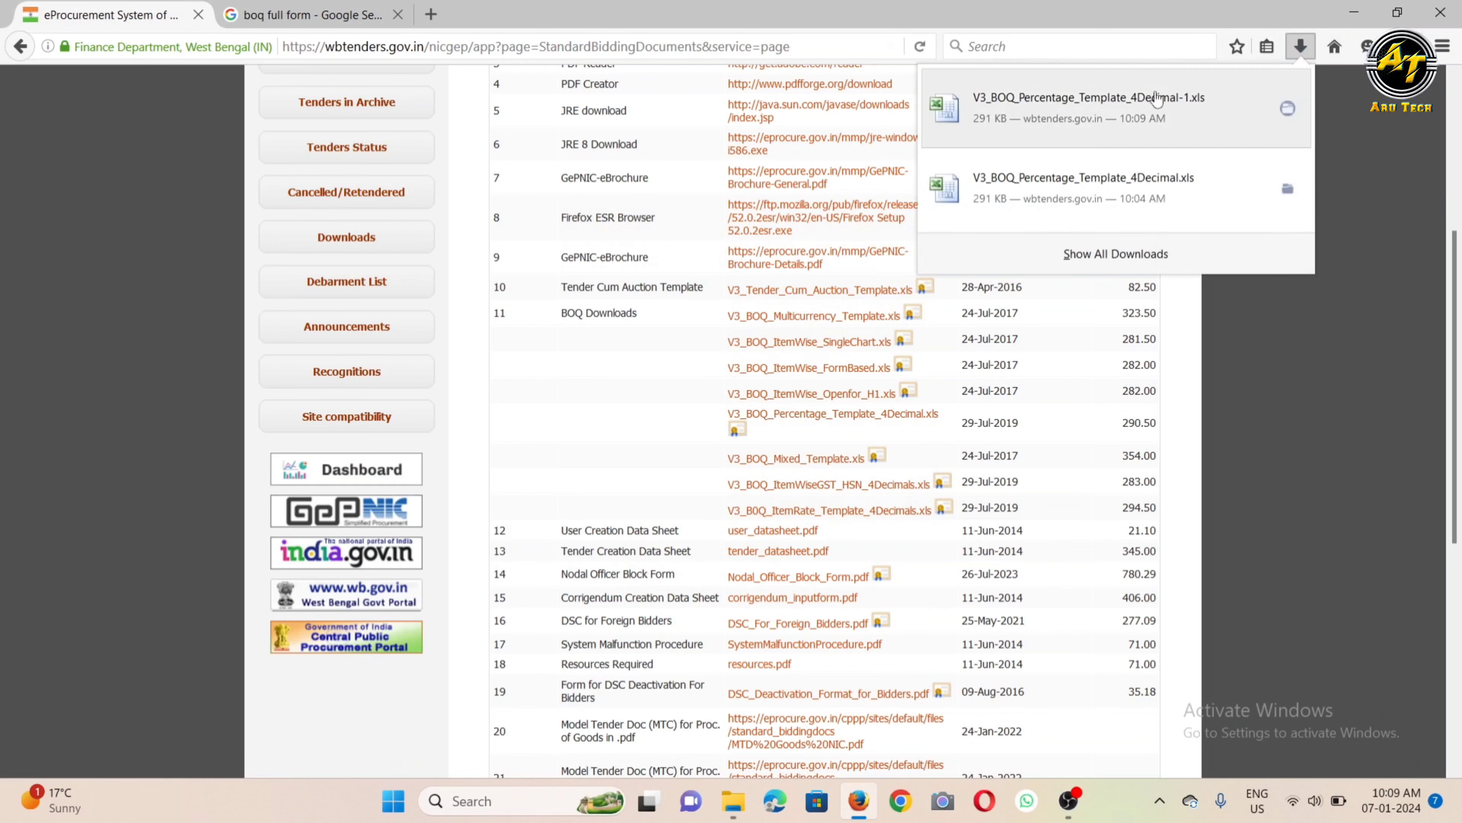
pyautogui.click(1120, 104)
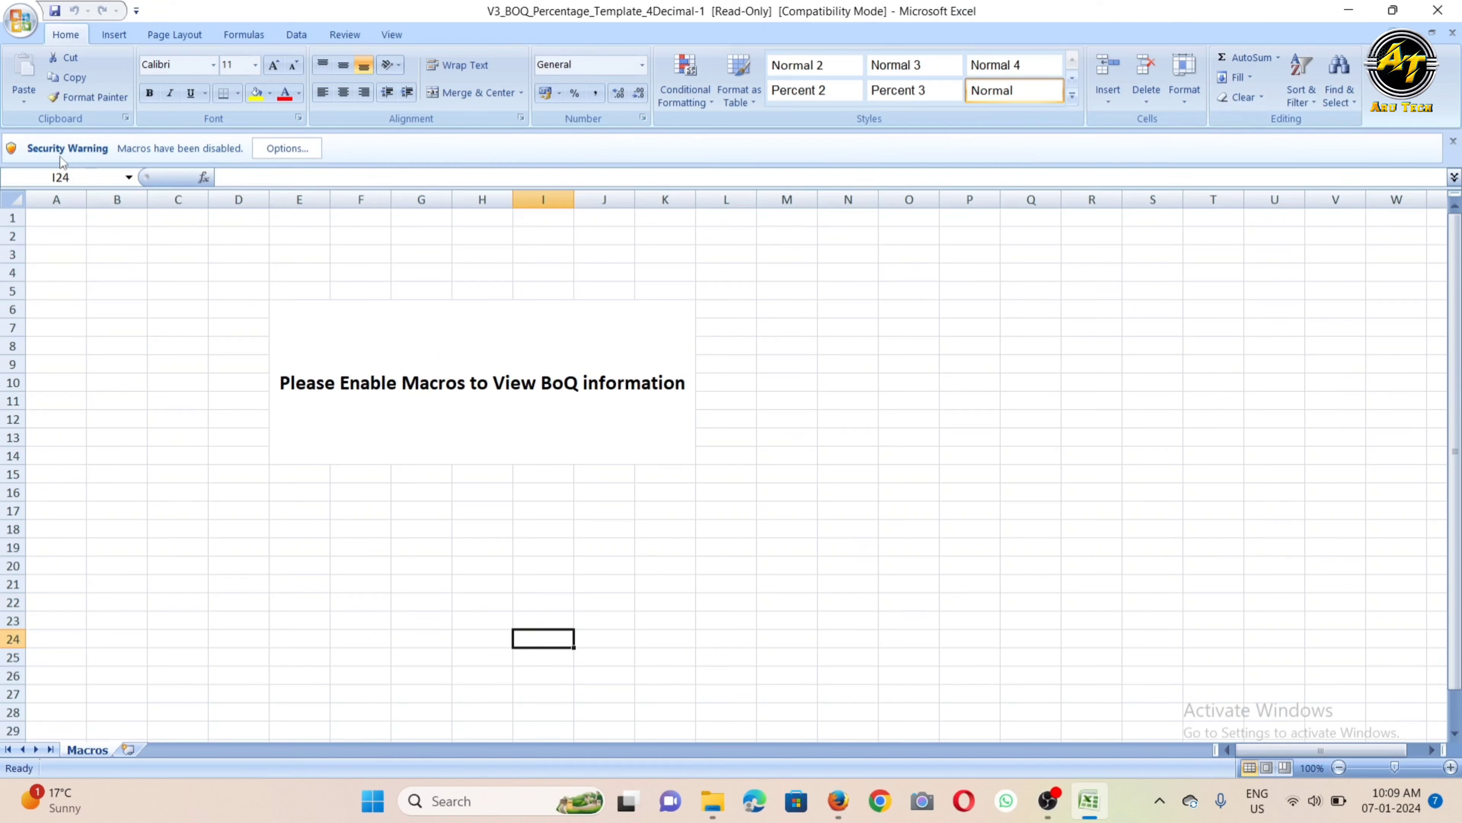
# - Enable the blocked macro content so that the BoQ template's information loads
pyautogui.click(303, 151)
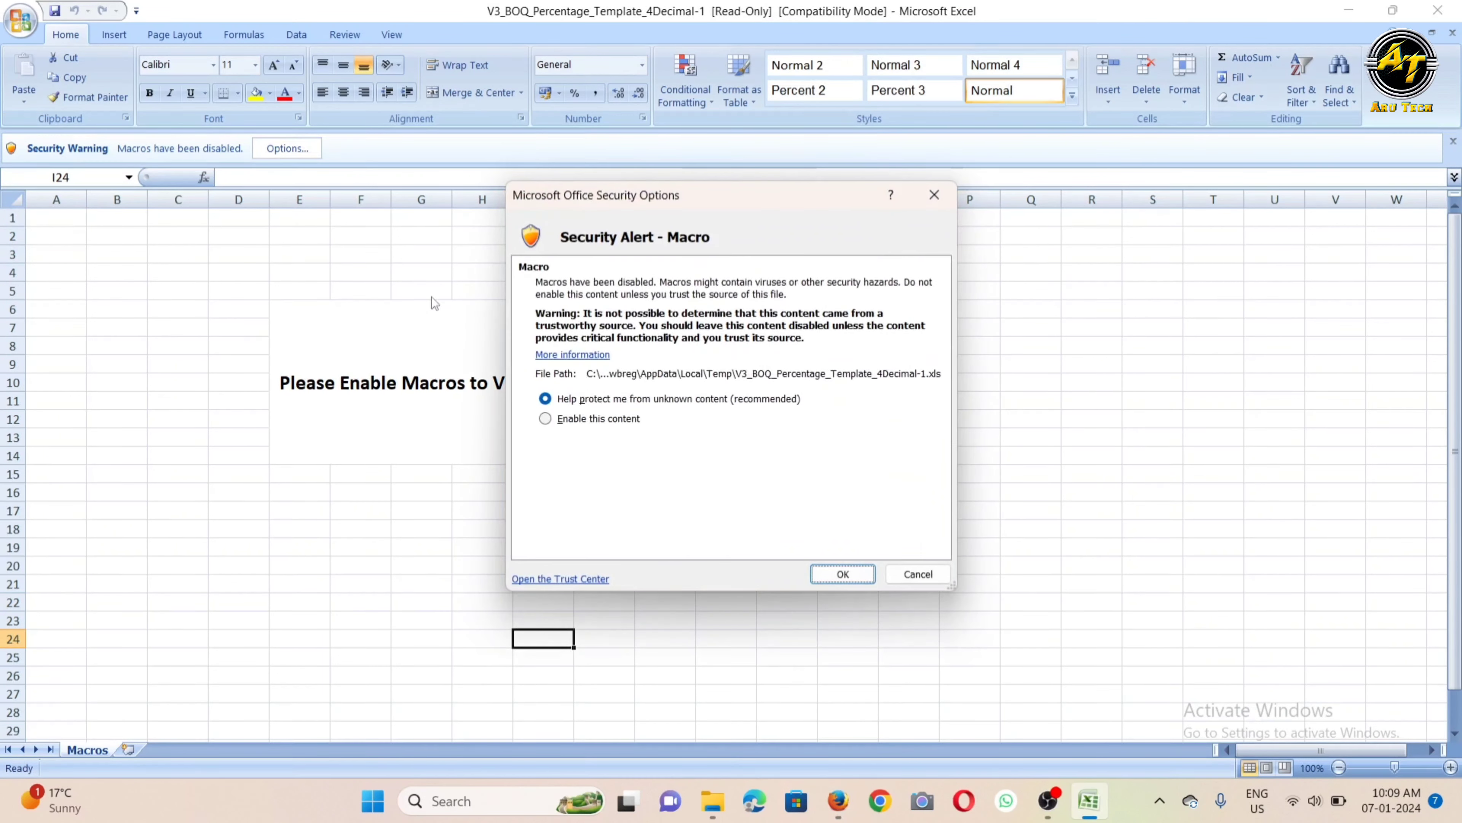
pyautogui.click(547, 420)
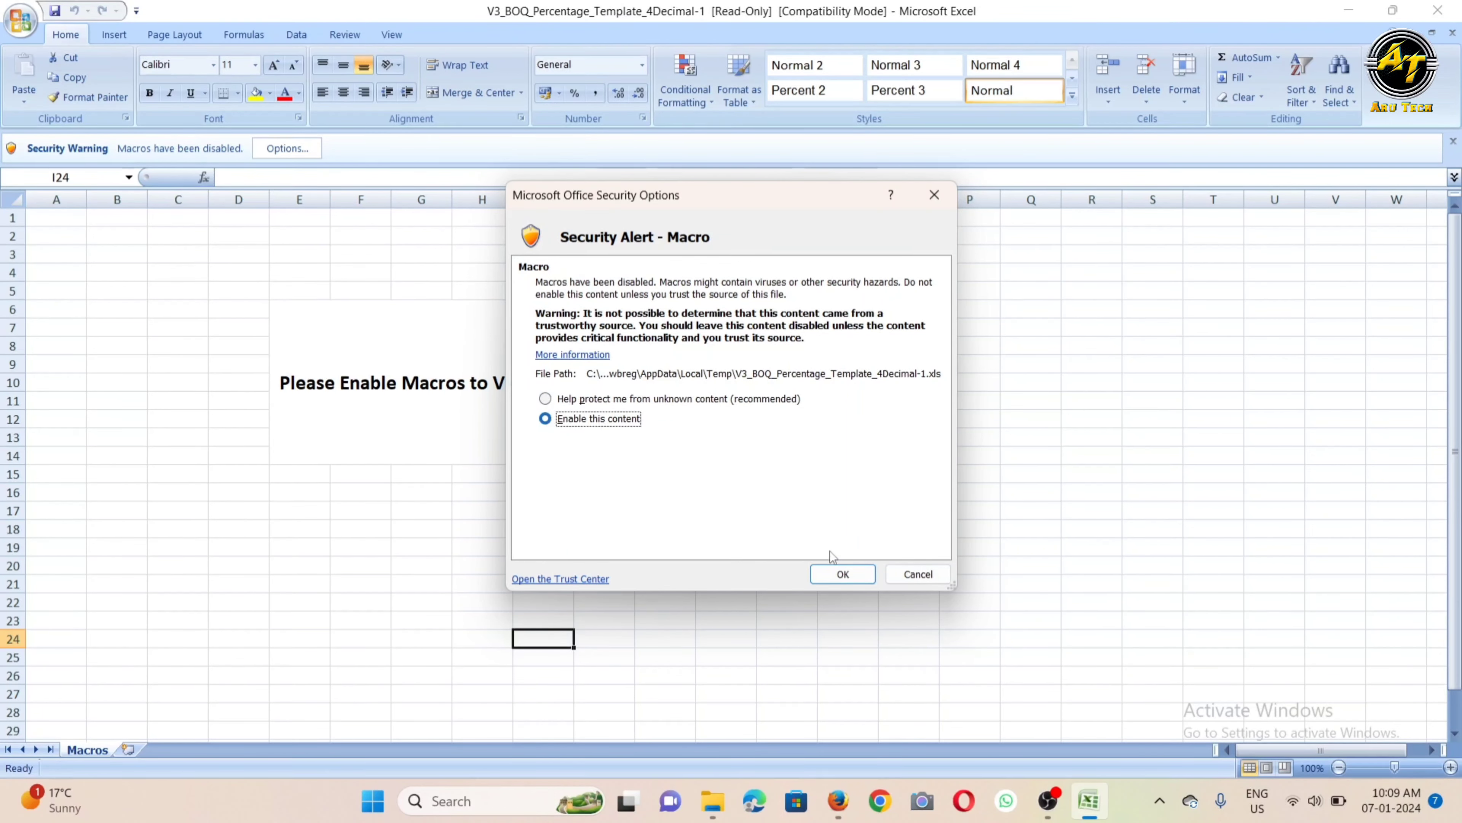
pyautogui.click(841, 573)
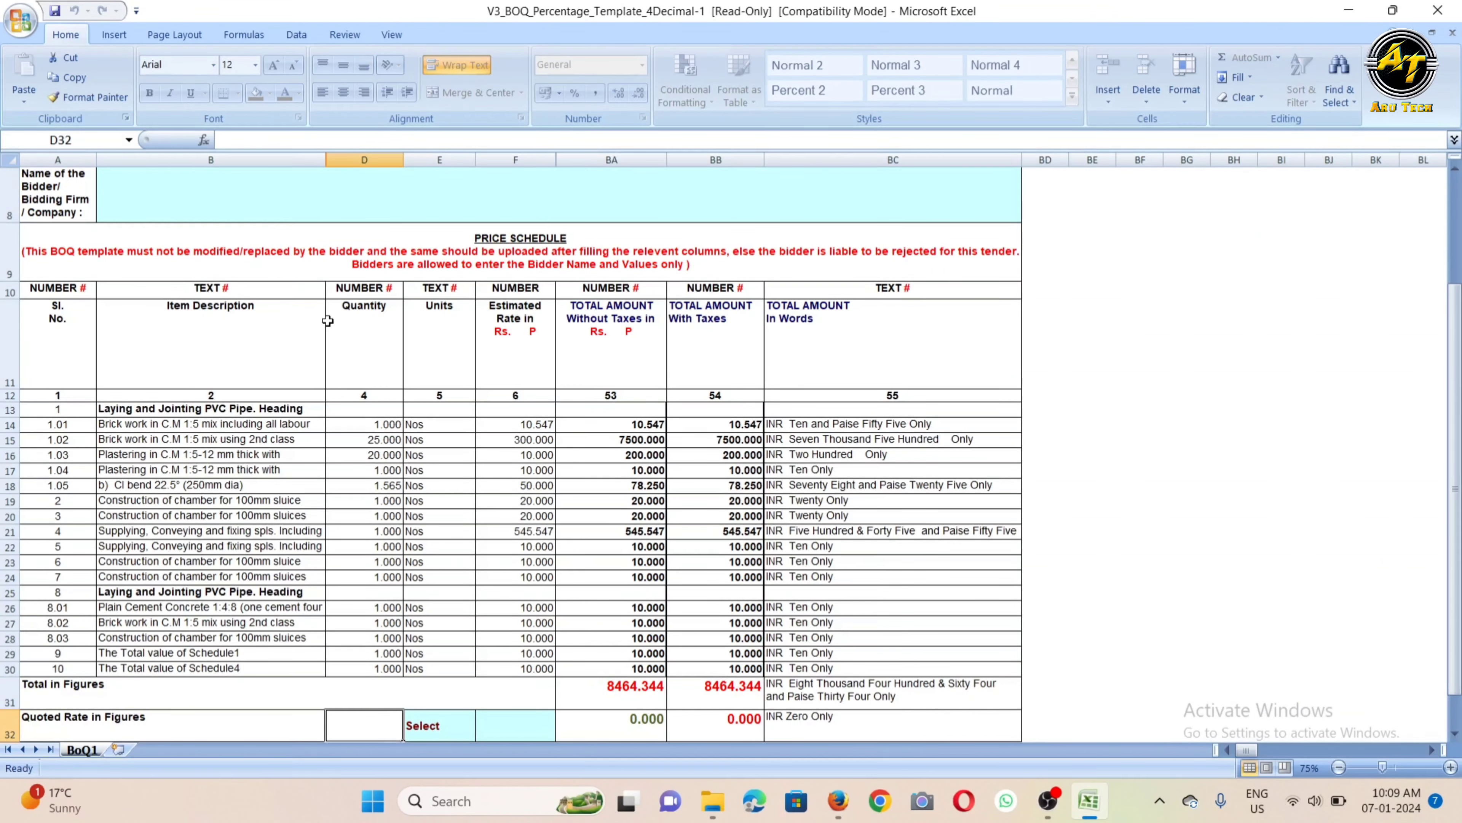
# - Unprotect the BoQ1 sheet by entering the sheet protection password
pyautogui.scroll(2, 309, 311)
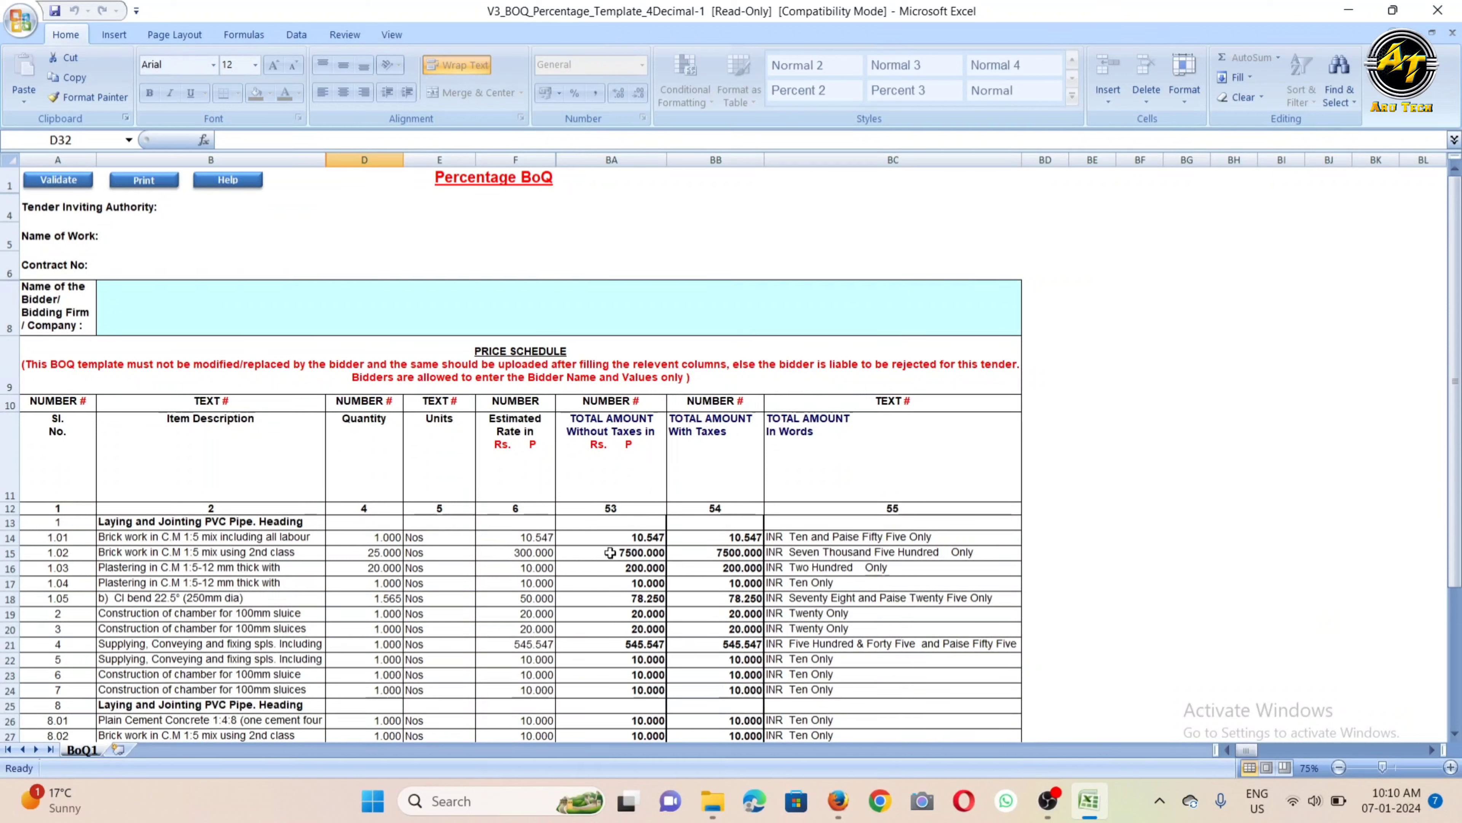
pyautogui.click(254, 303)
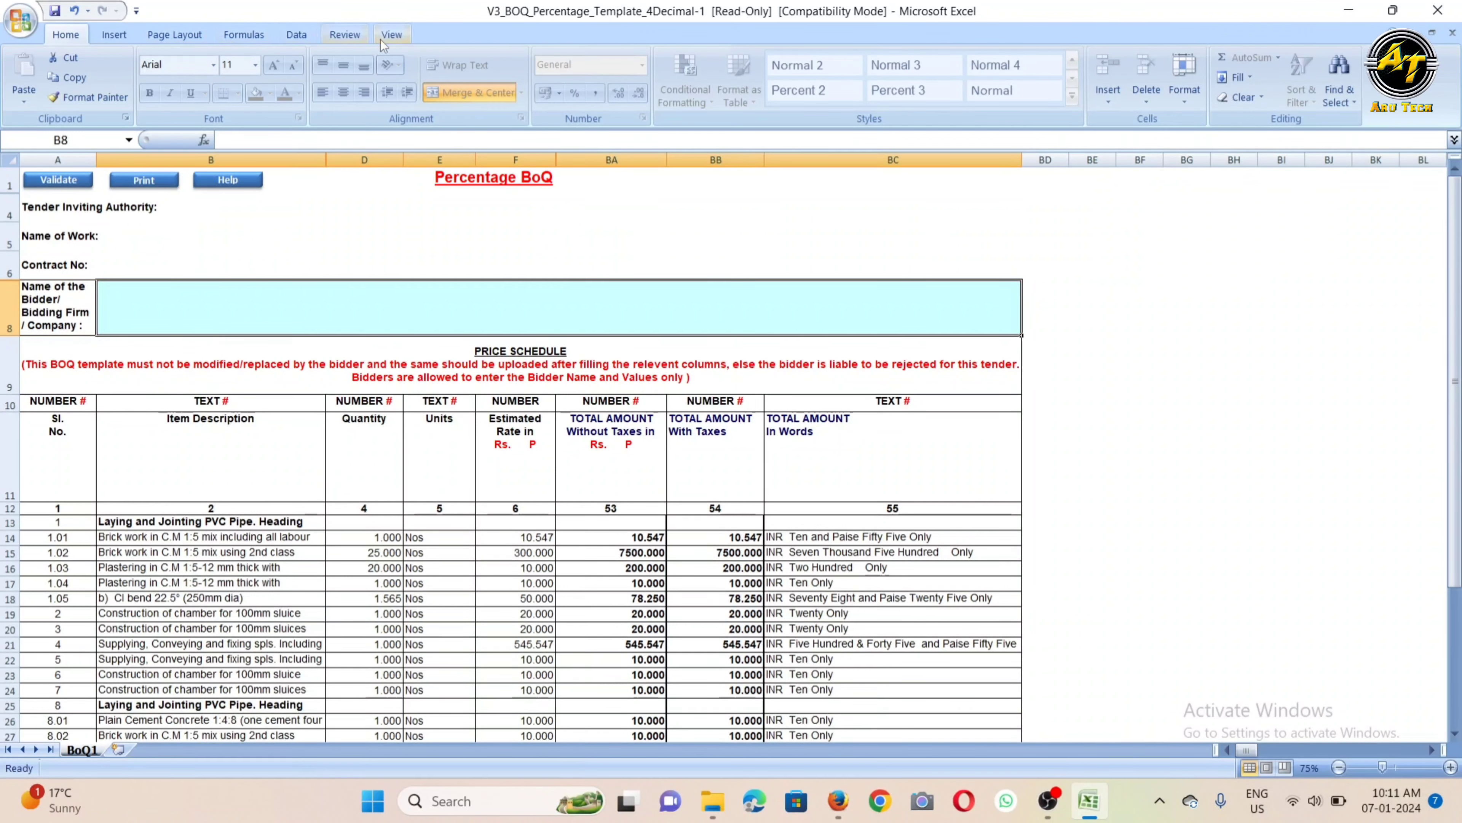
pyautogui.click(362, 37)
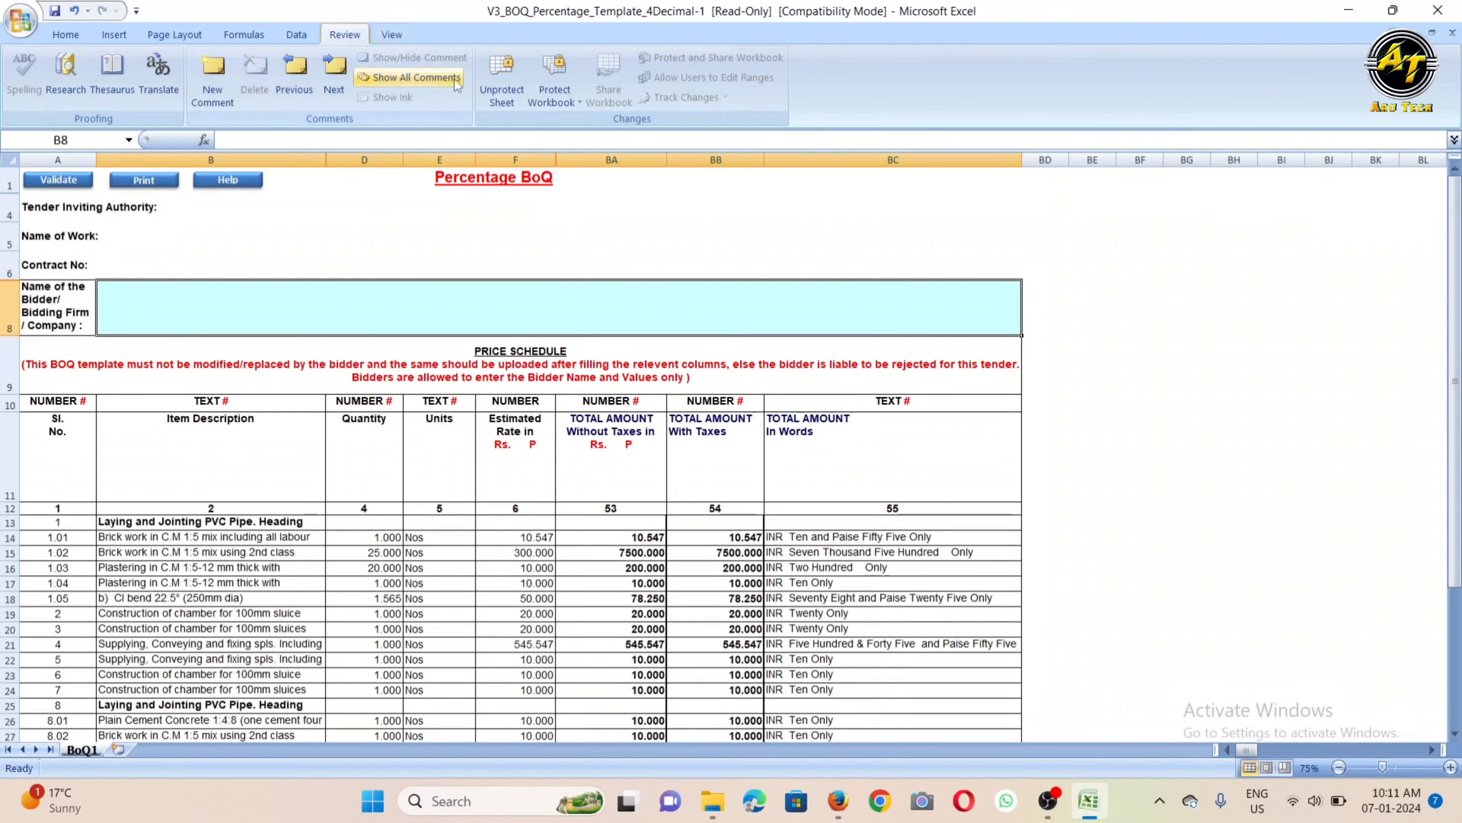
pyautogui.click(507, 98)
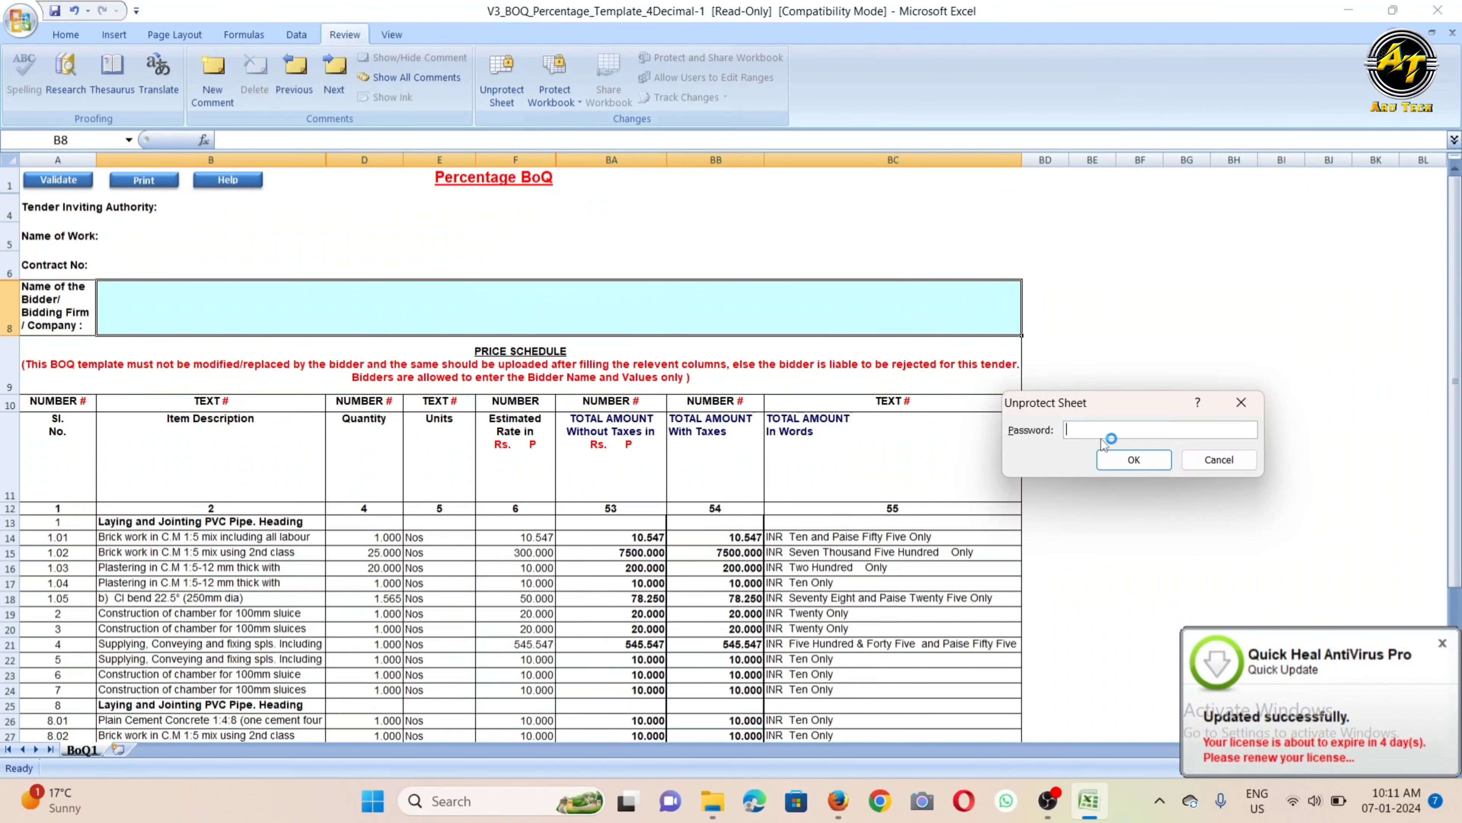
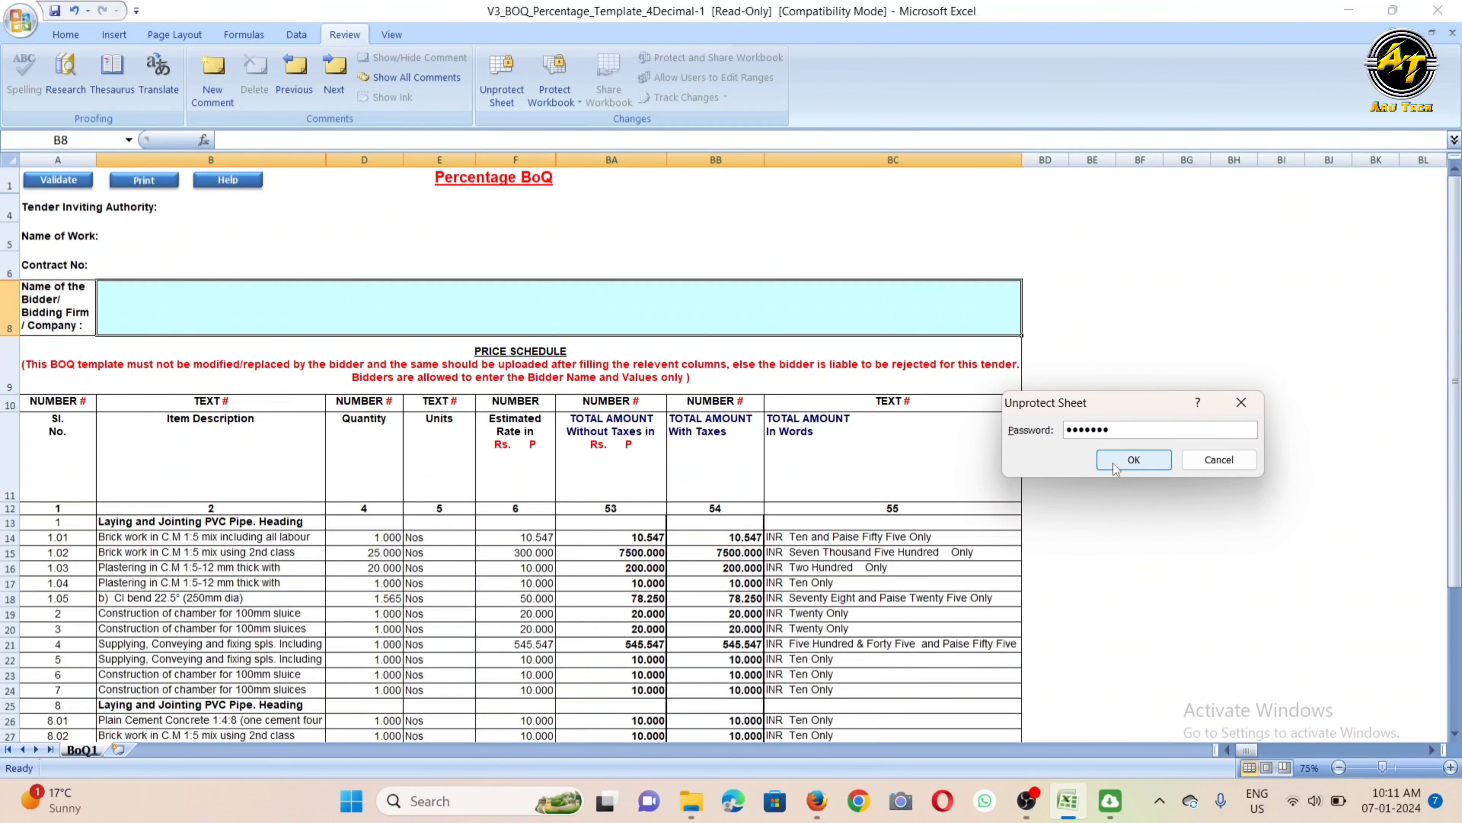
pyautogui.click(1114, 460)
# - Examine the template layout by selecting header rows 1 to 11, total rows 31 to 33 and item rows 13 to 30
pyautogui.click(10, 186)
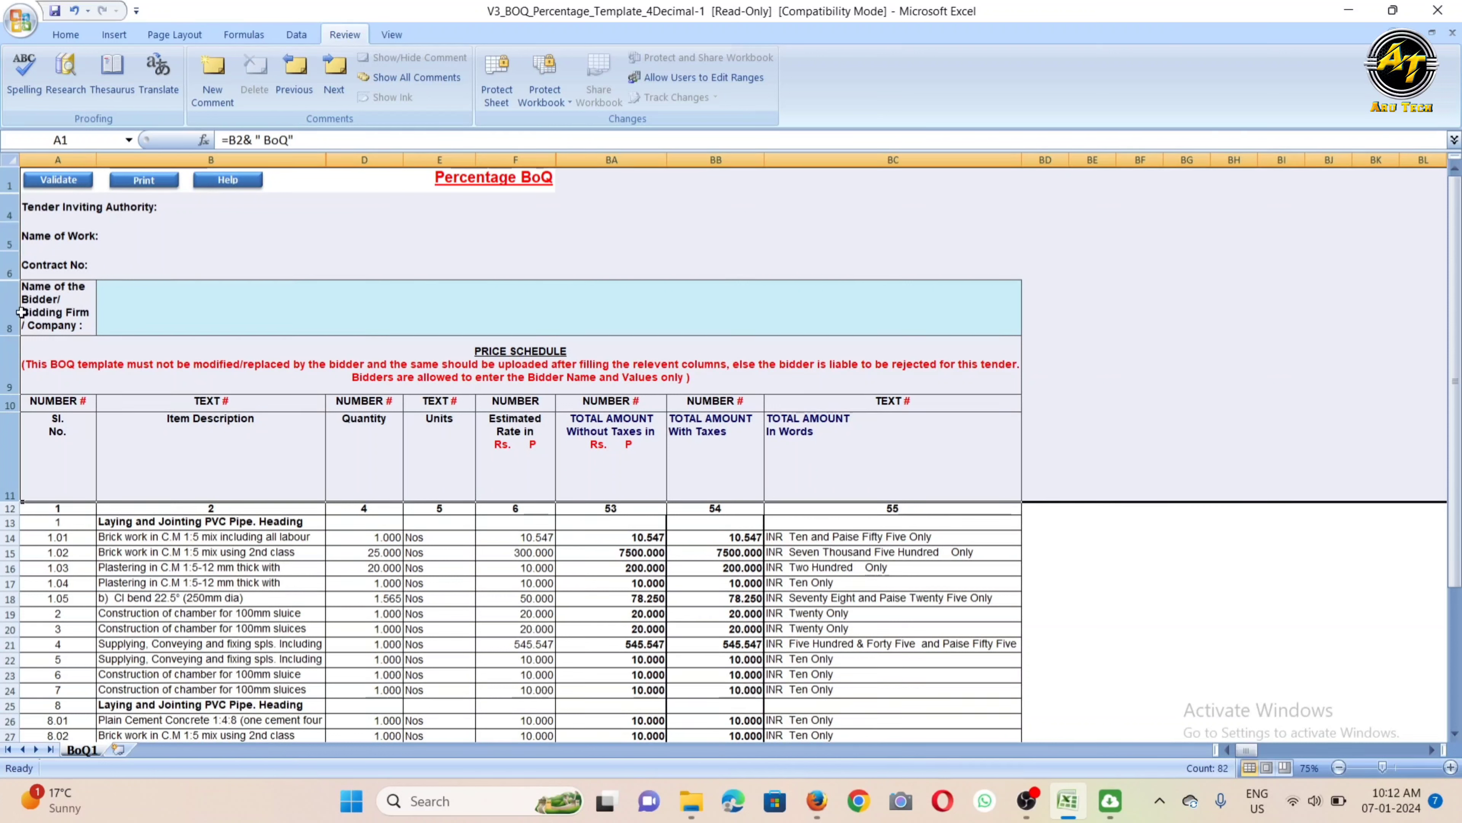
pyautogui.scroll(-3, 150, 459)
pyautogui.click(161, 447)
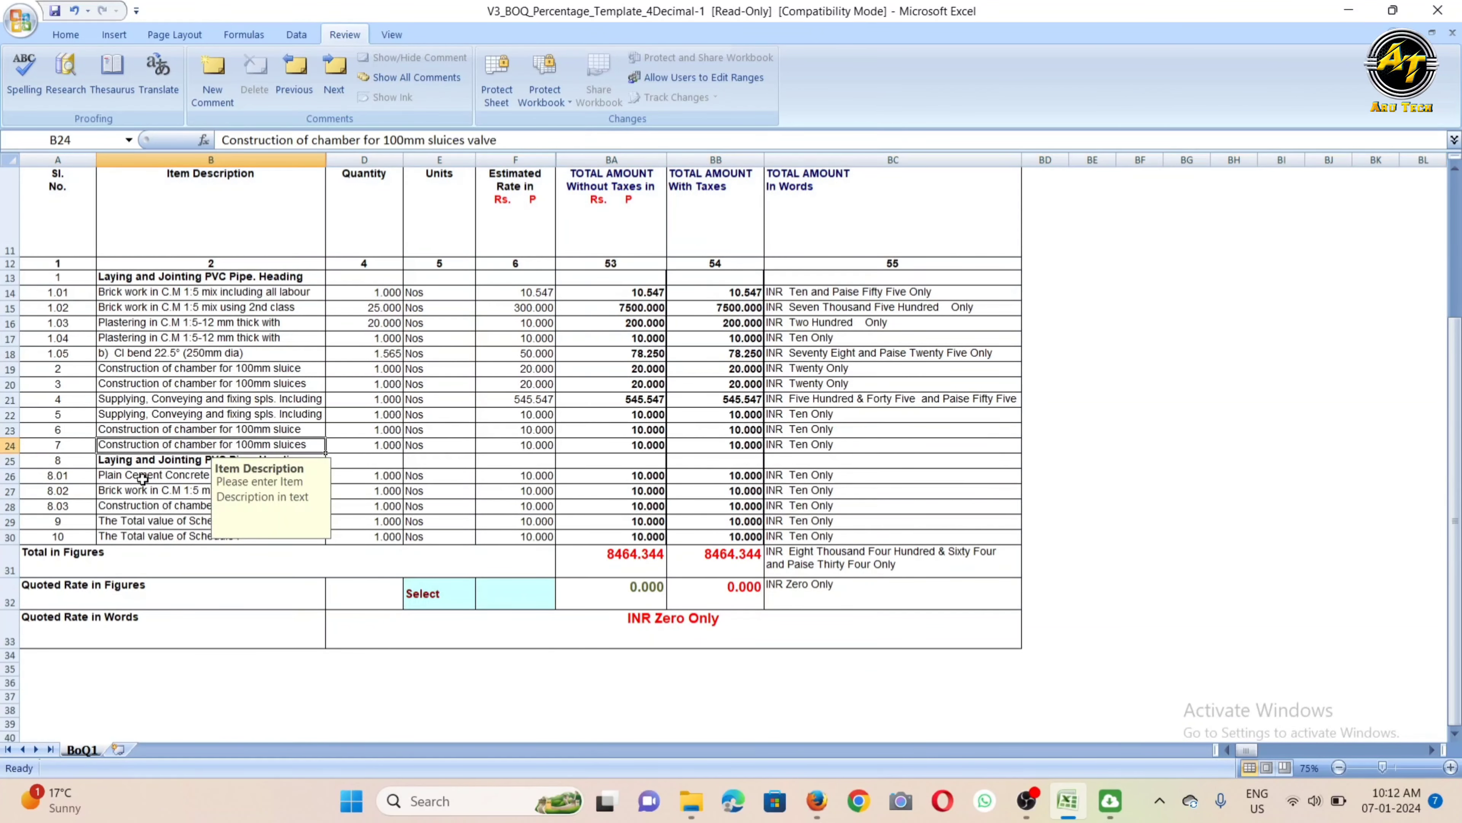
pyautogui.moveTo(16, 572); pyautogui.dragTo(10, 641)
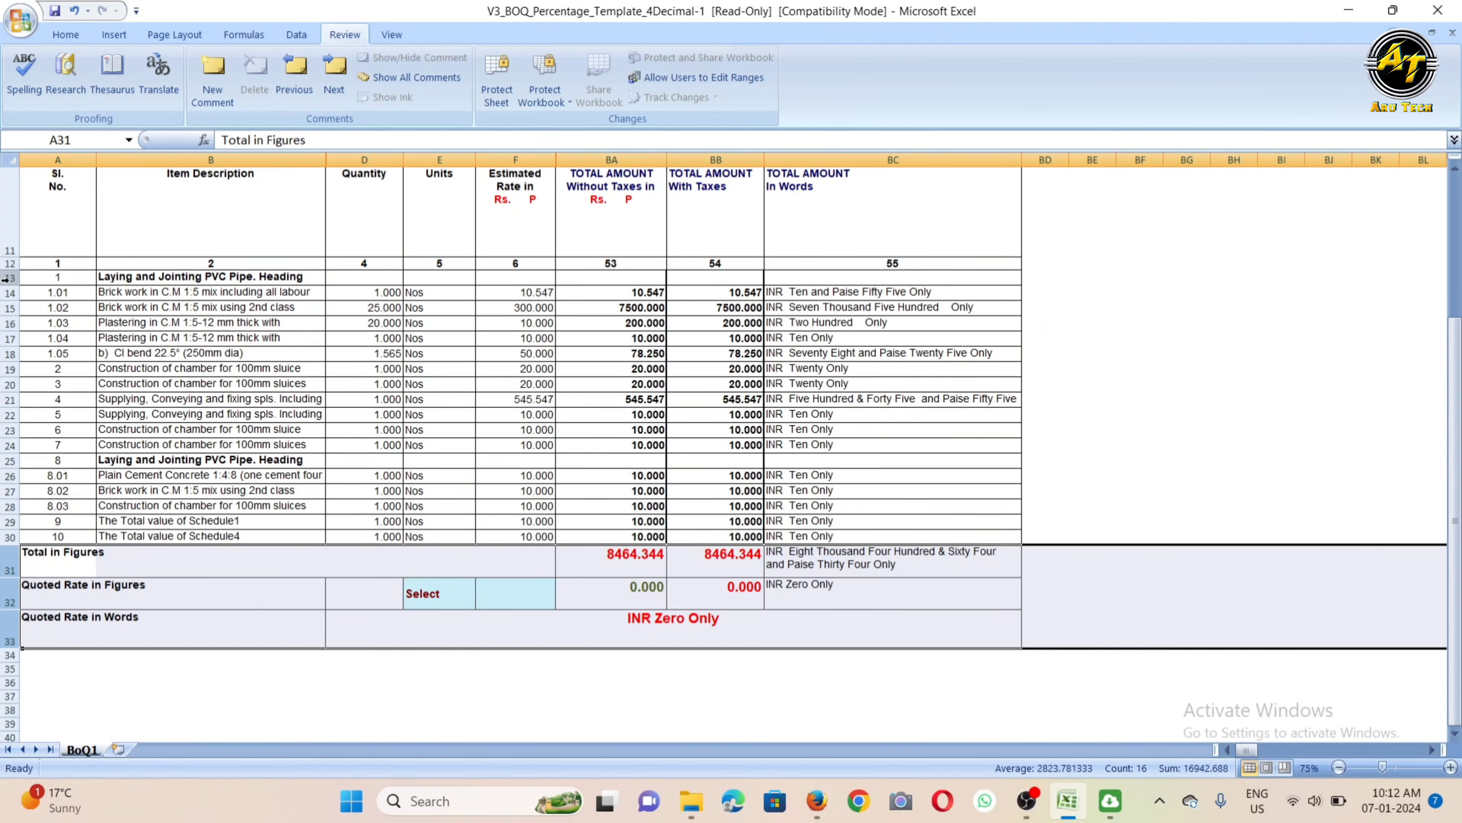
pyautogui.moveTo(10, 278); pyautogui.dragTo(20, 540)
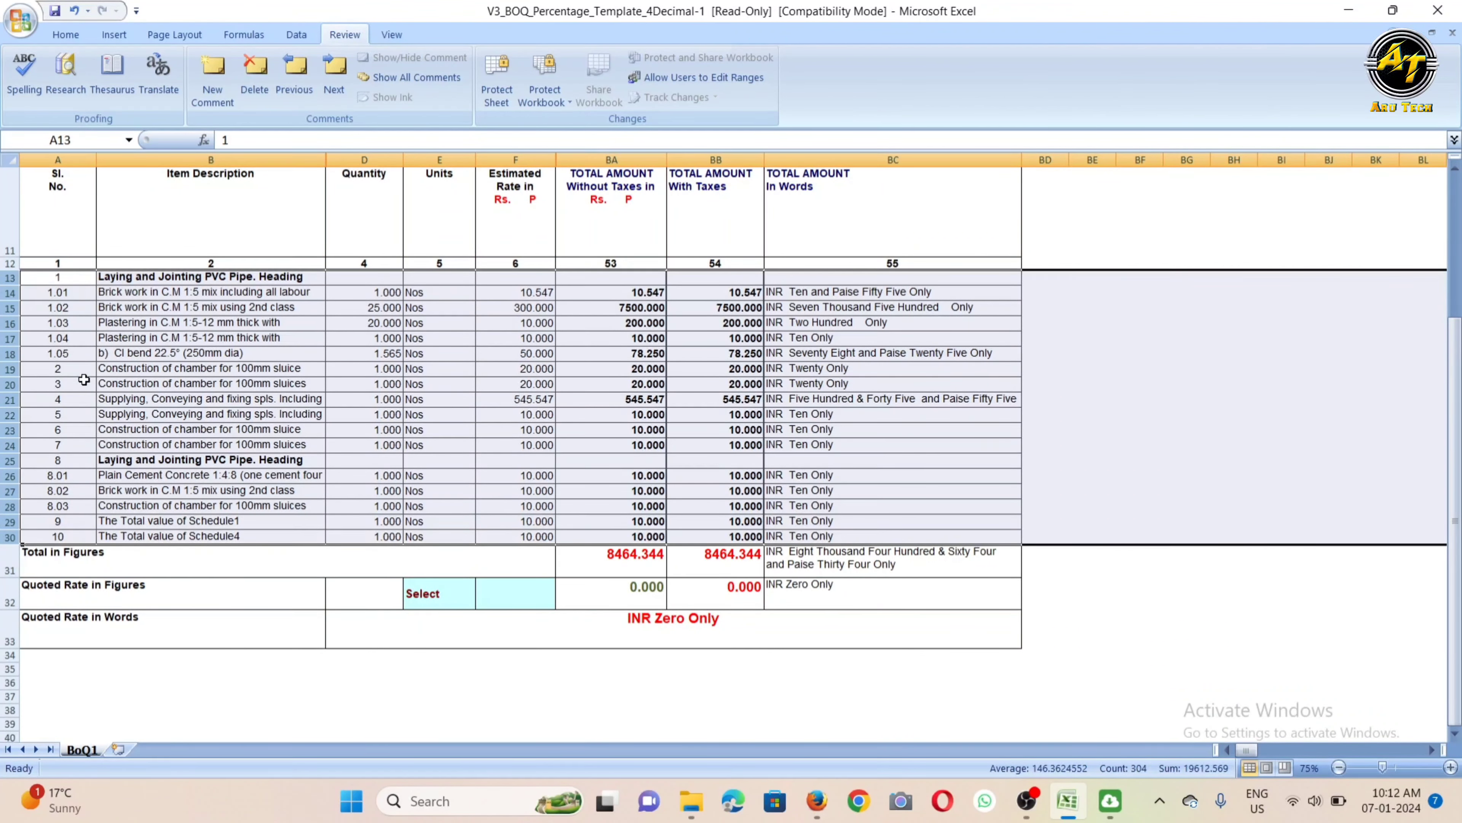
# - Add DWARIKA GRAM PANCHAYAT after the Tender Inviting Authority label in A4
pyautogui.scroll(4, 86, 377)
pyautogui.click(147, 244)
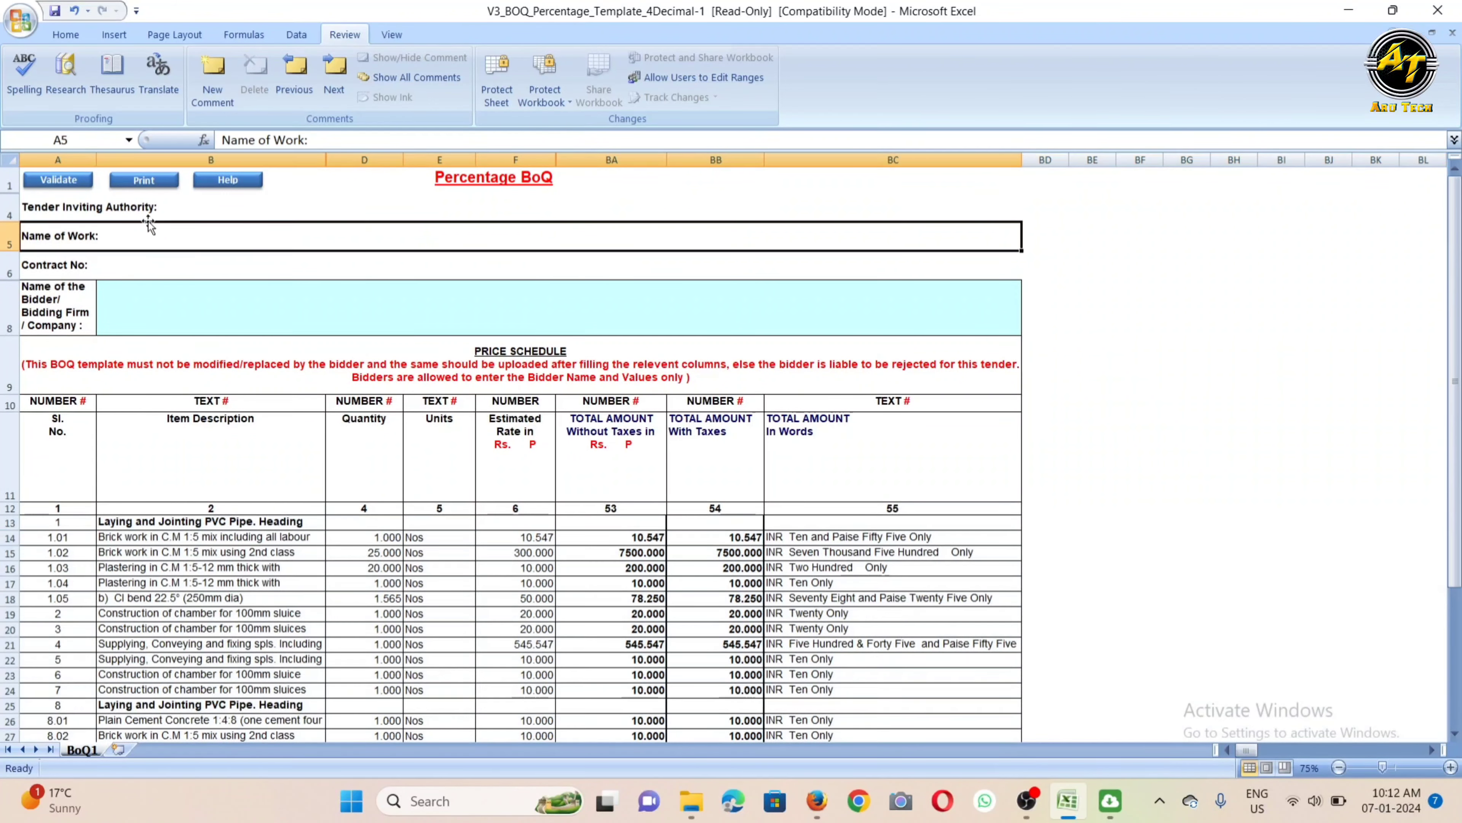
pyautogui.click(167, 213)
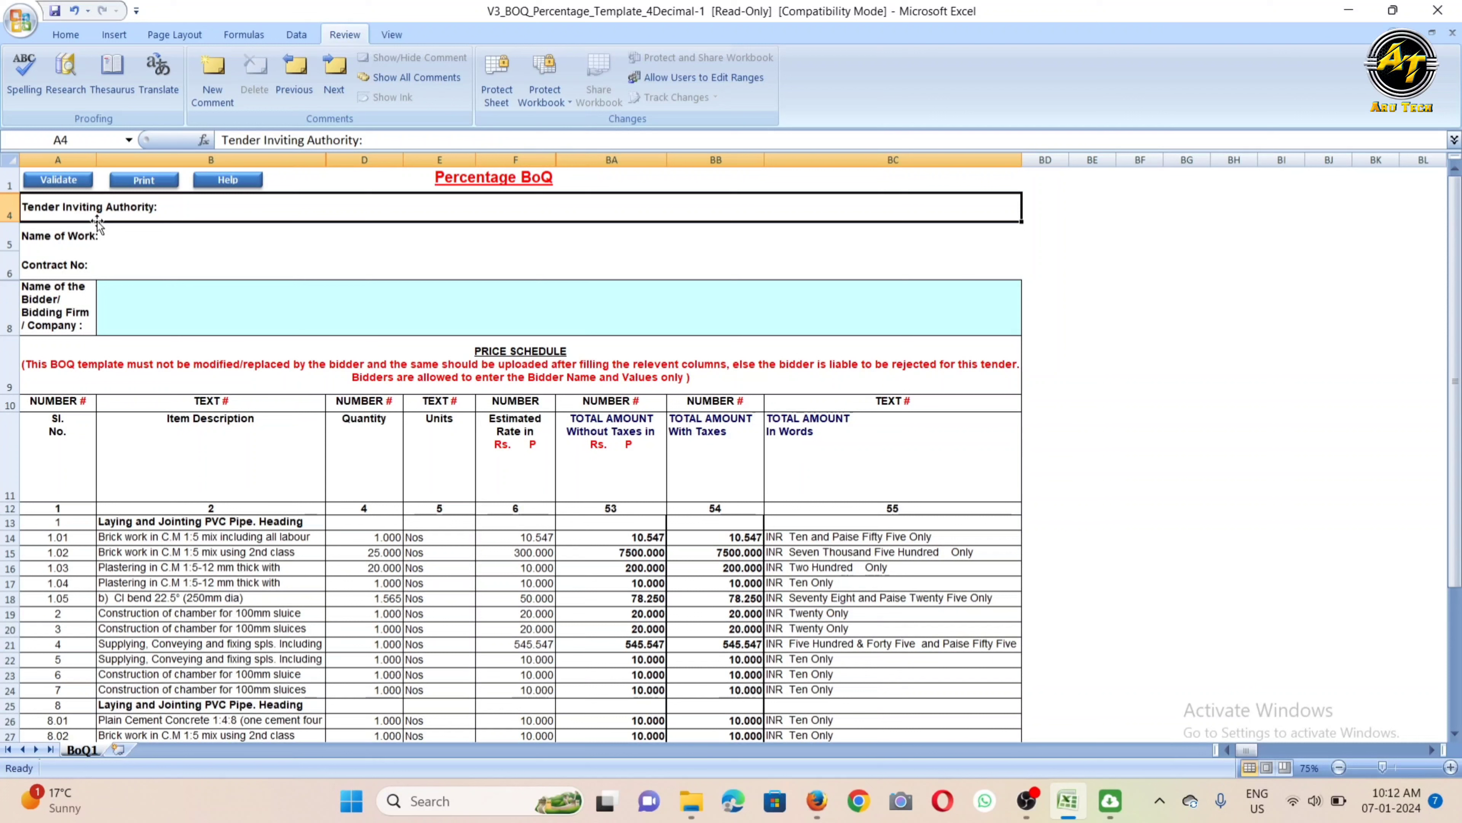
pyautogui.doubleClick(184, 211)
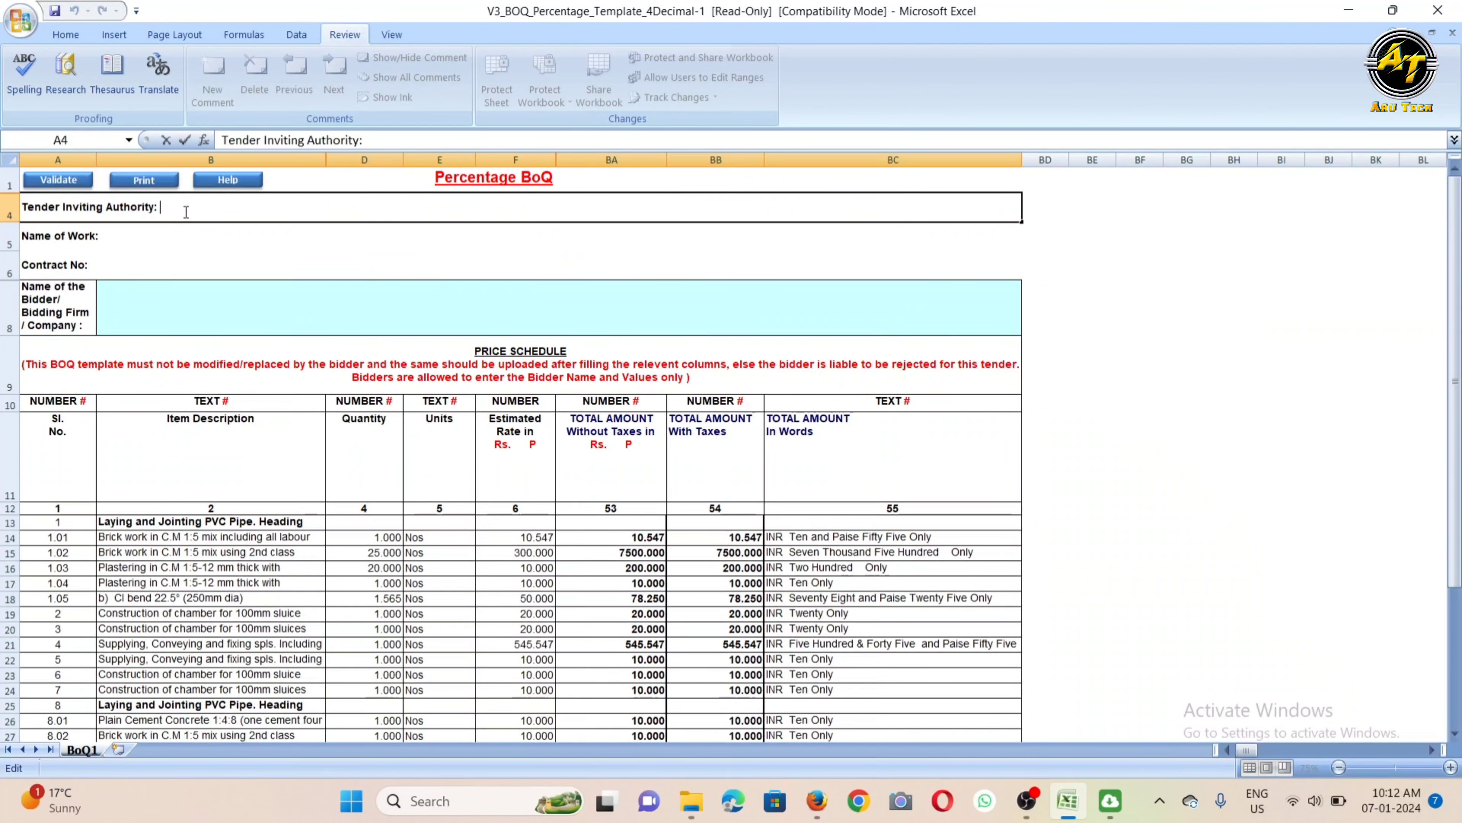
pyautogui.write('D')
# - Open the Name of Work and Contract No cells for editing and review the header fields in rows 4 to 6
pyautogui.doubleClick(207, 237)
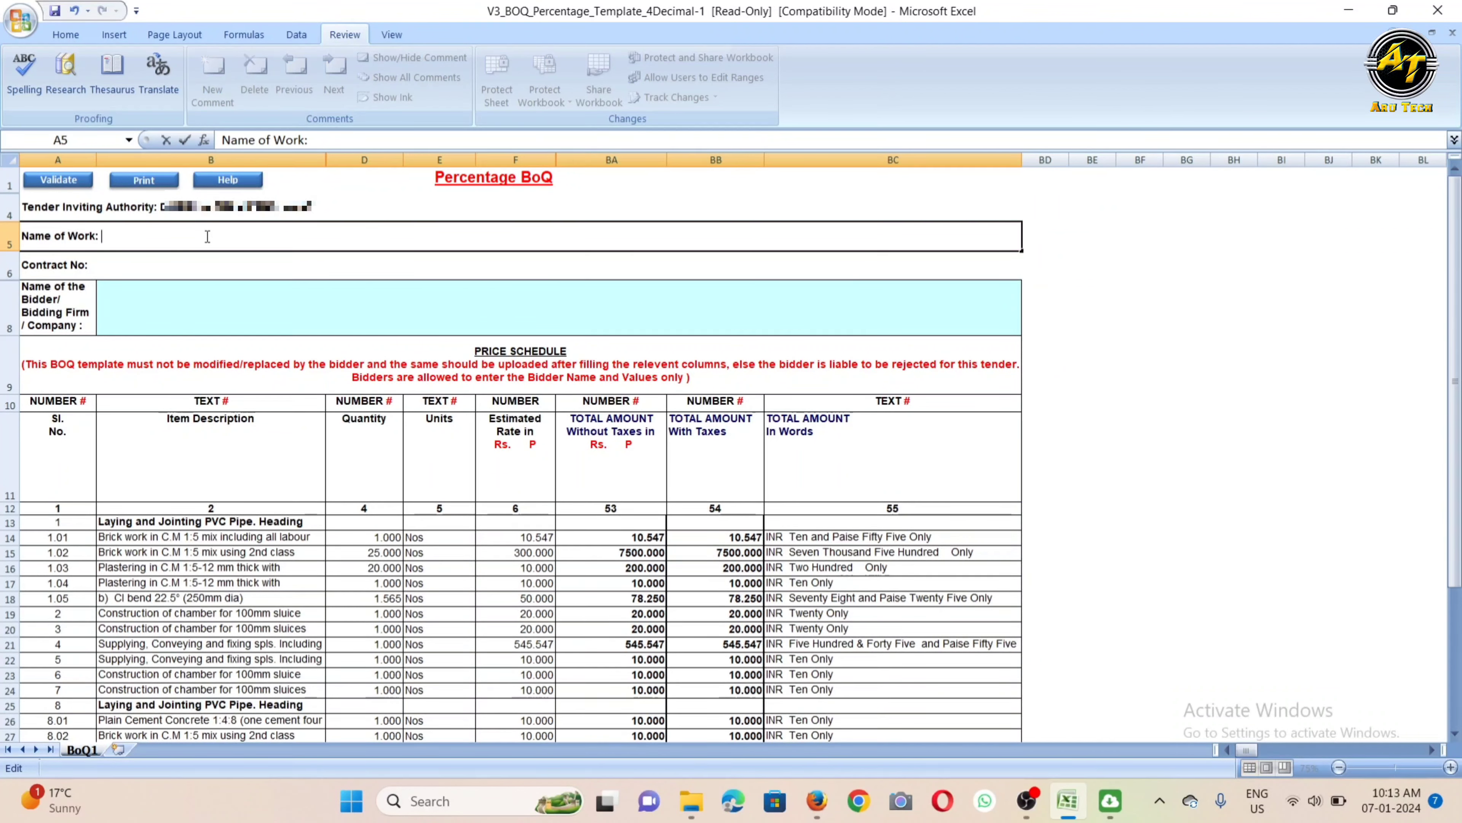
pyautogui.click(200, 270)
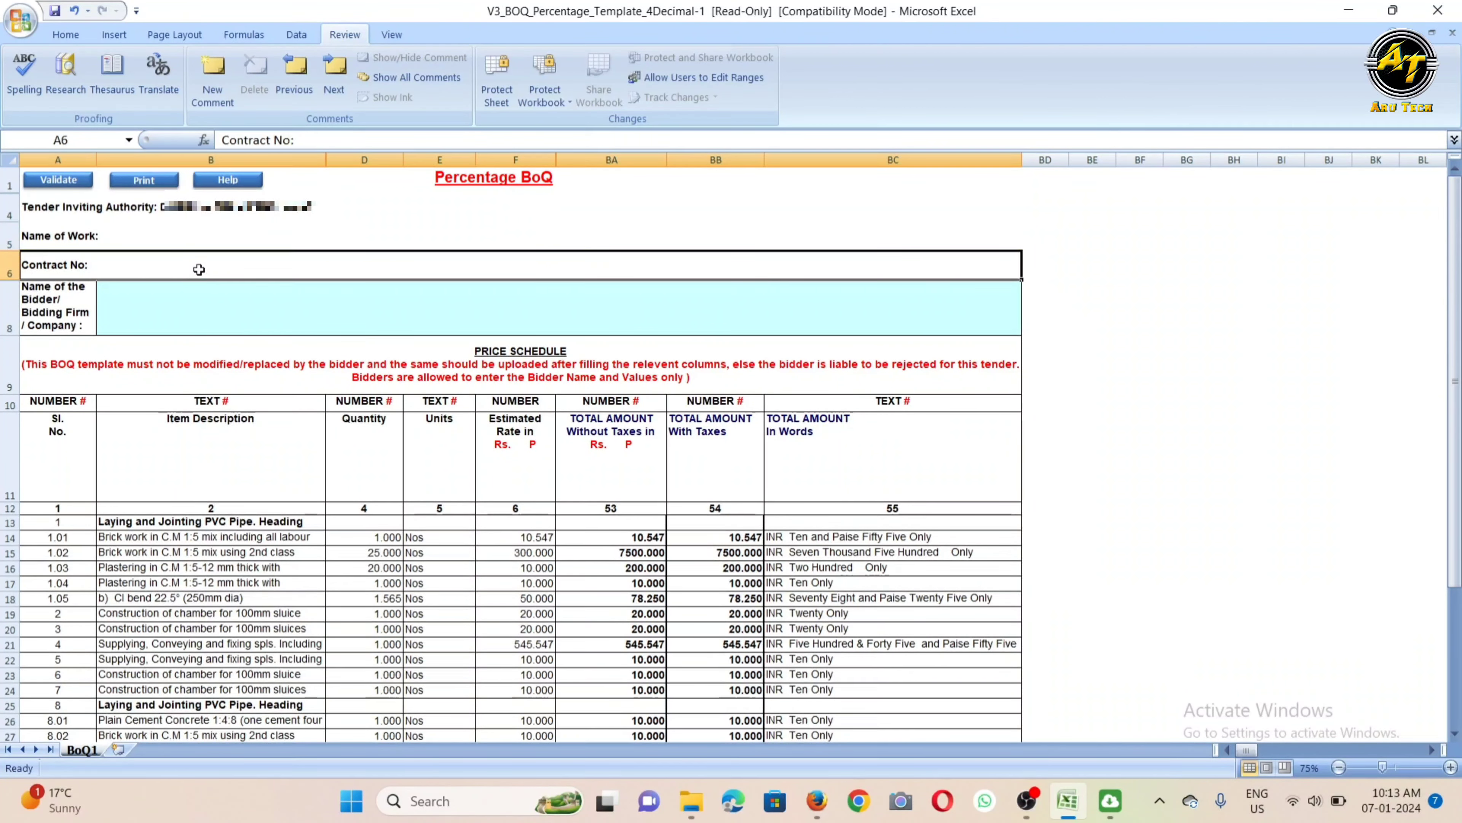
pyautogui.doubleClick(201, 269)
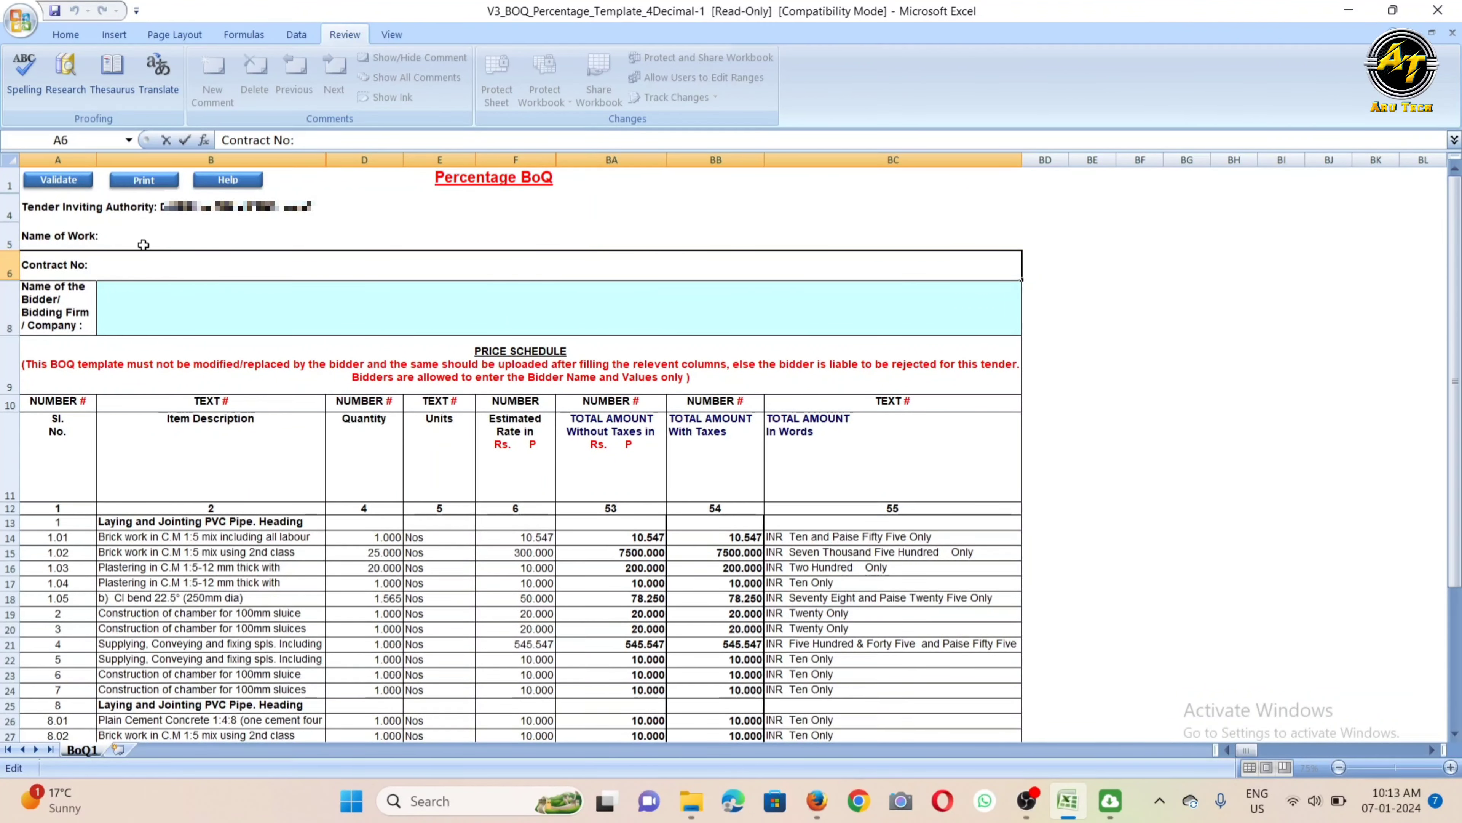
pyautogui.click(154, 310)
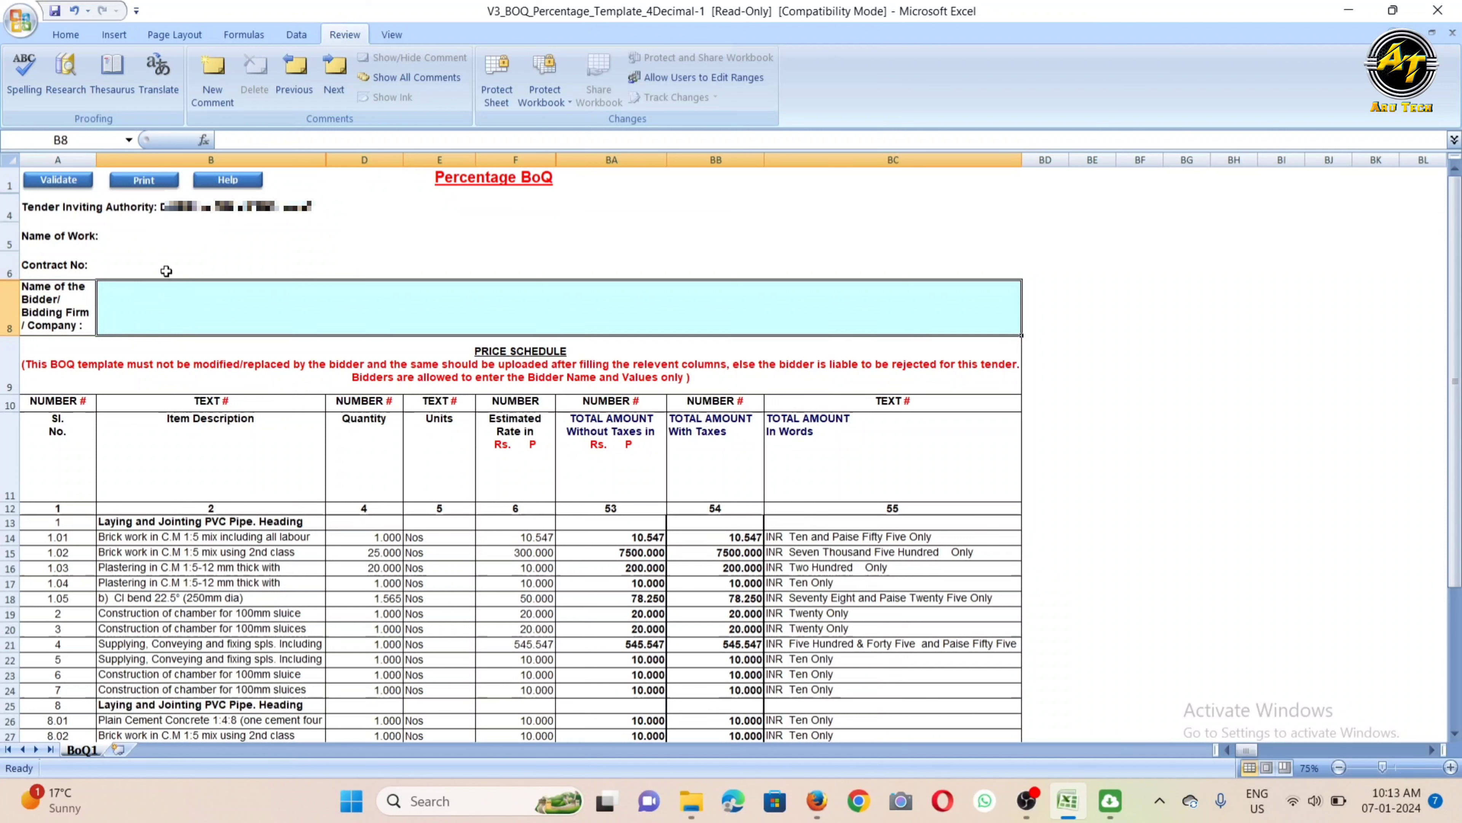
pyautogui.moveTo(124, 211); pyautogui.dragTo(138, 266)
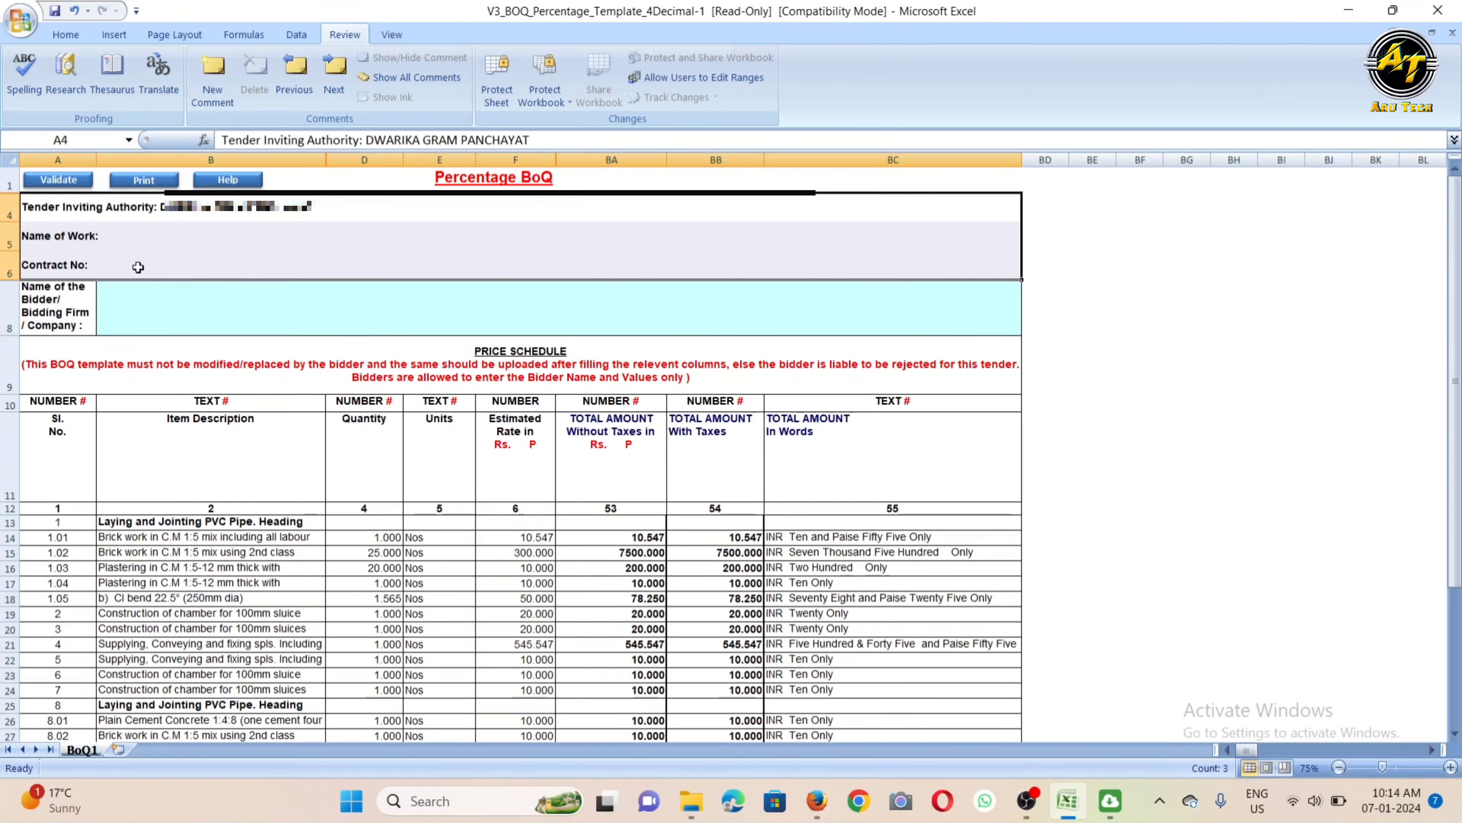
# - Reduce the sample items to the single 1.01 brick work row and set its serial number to 1
pyautogui.scroll(-3, 193, 402)
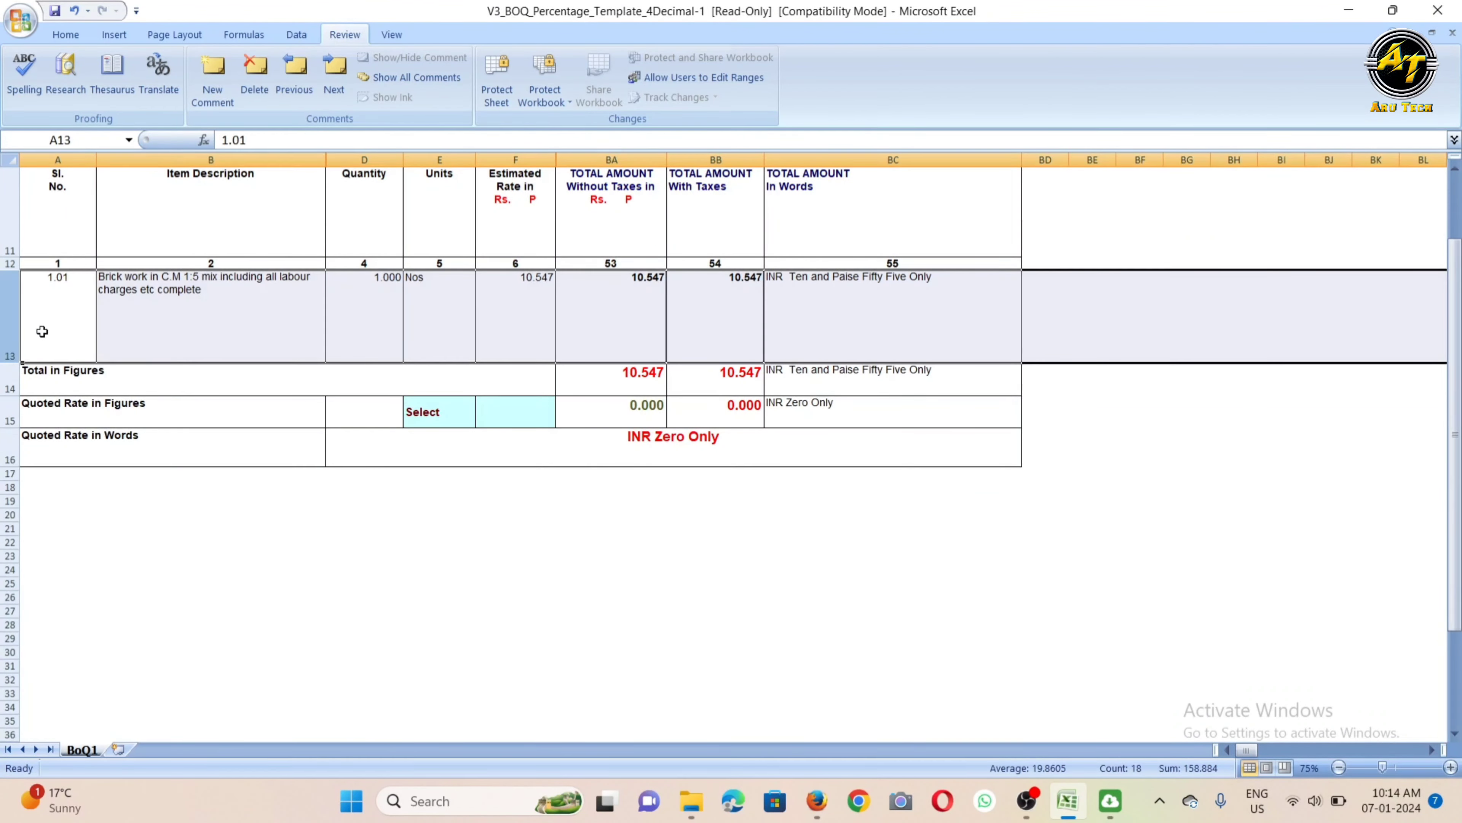
pyautogui.click(217, 314)
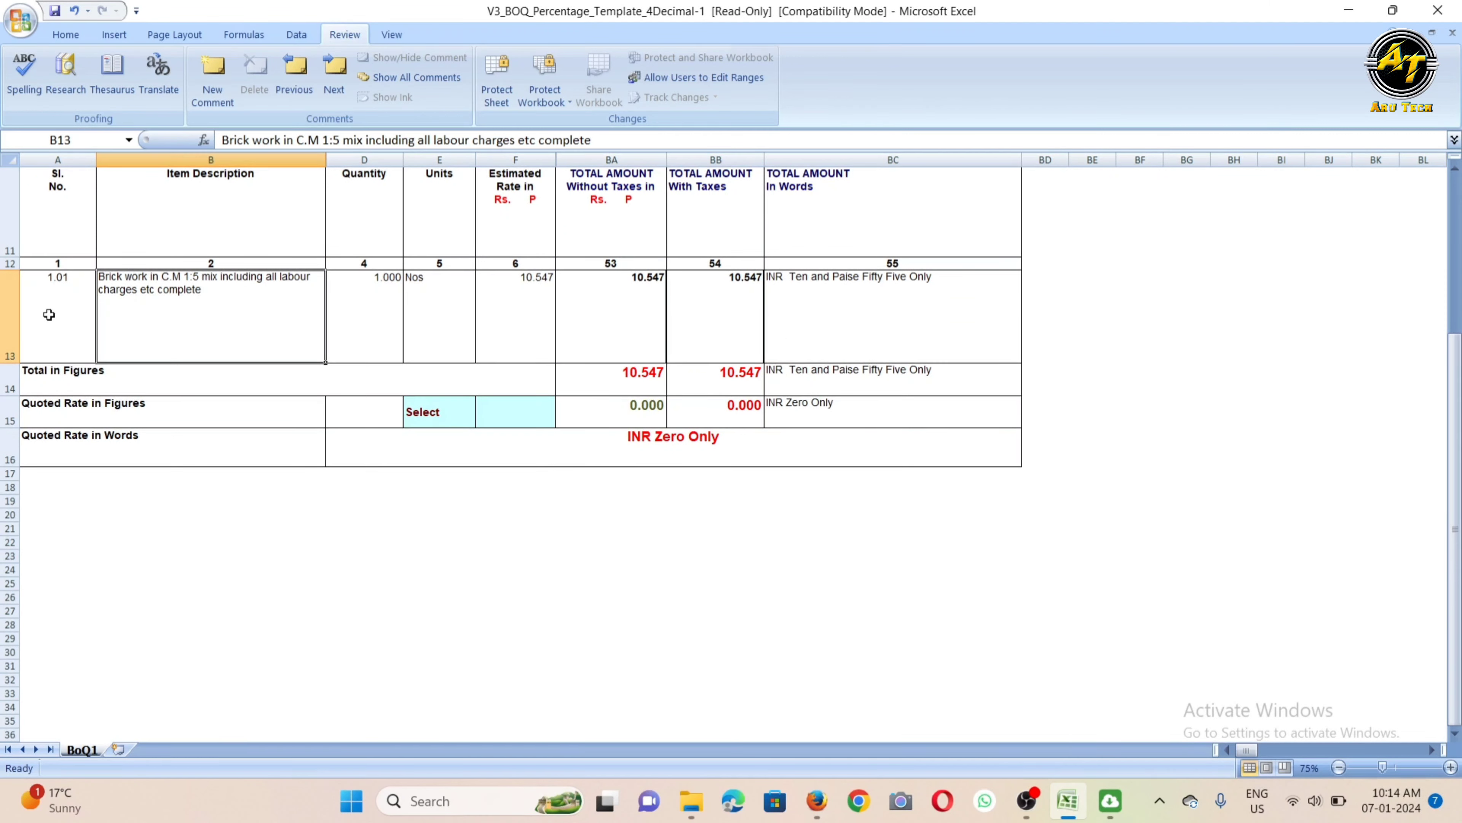
pyautogui.click(50, 304)
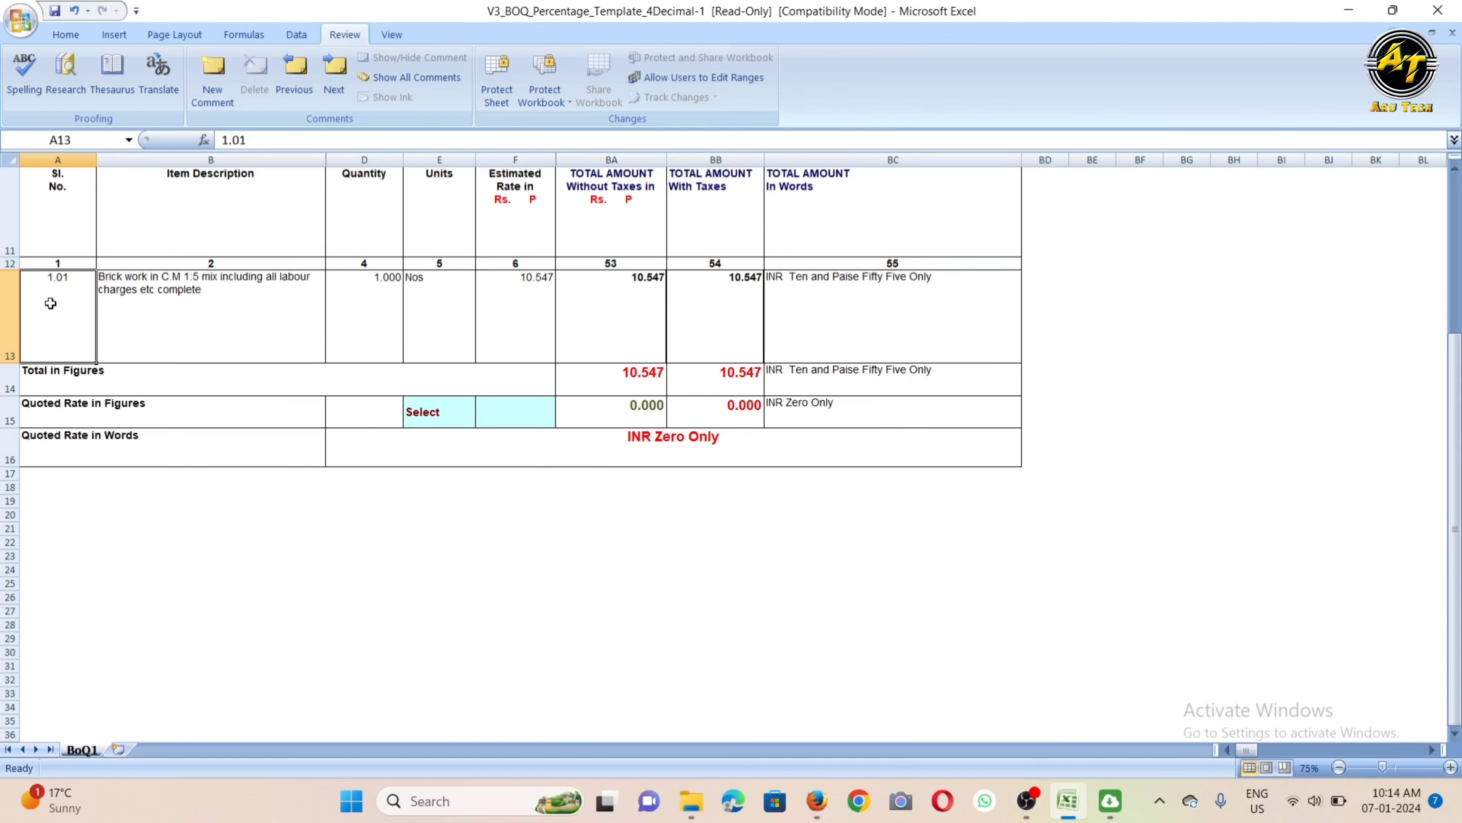
pyautogui.write('1')
# - Examine the remaining item's description, quantity, units and estimated rate cells, and the Total Amount Without Taxes column
pyautogui.click(154, 301)
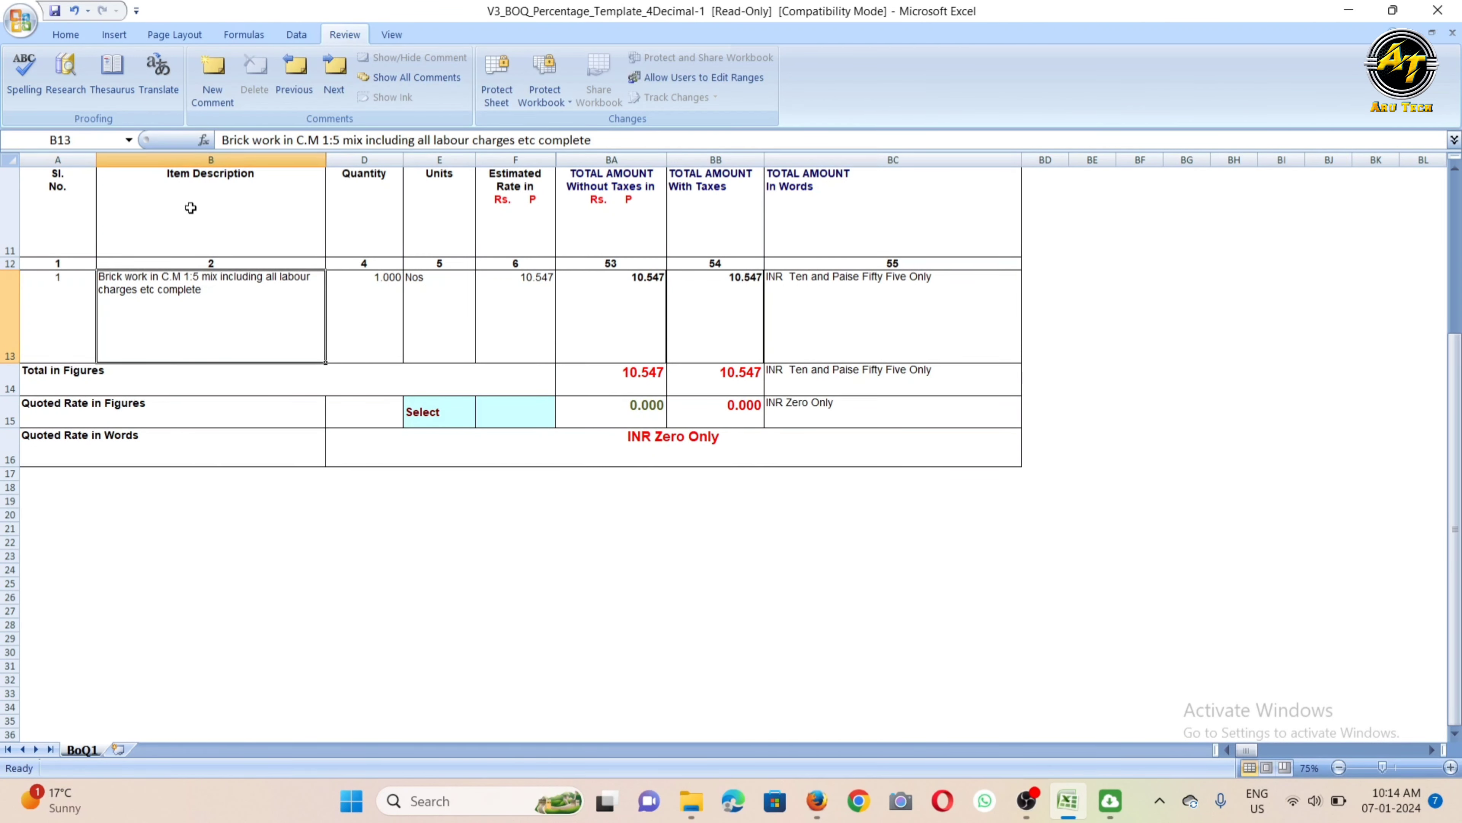
pyautogui.scroll(2, 230, 251)
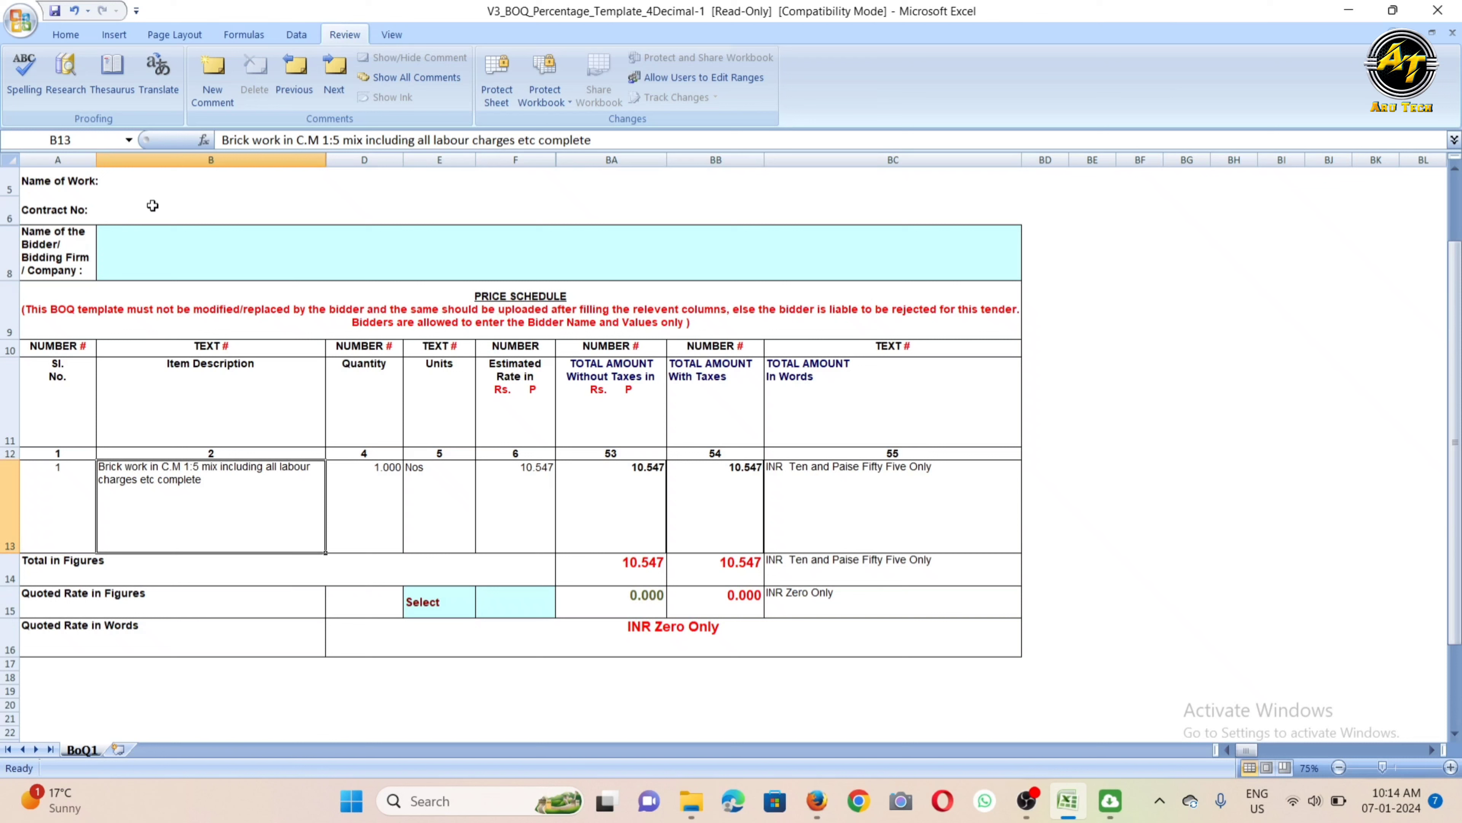
pyautogui.click(353, 503)
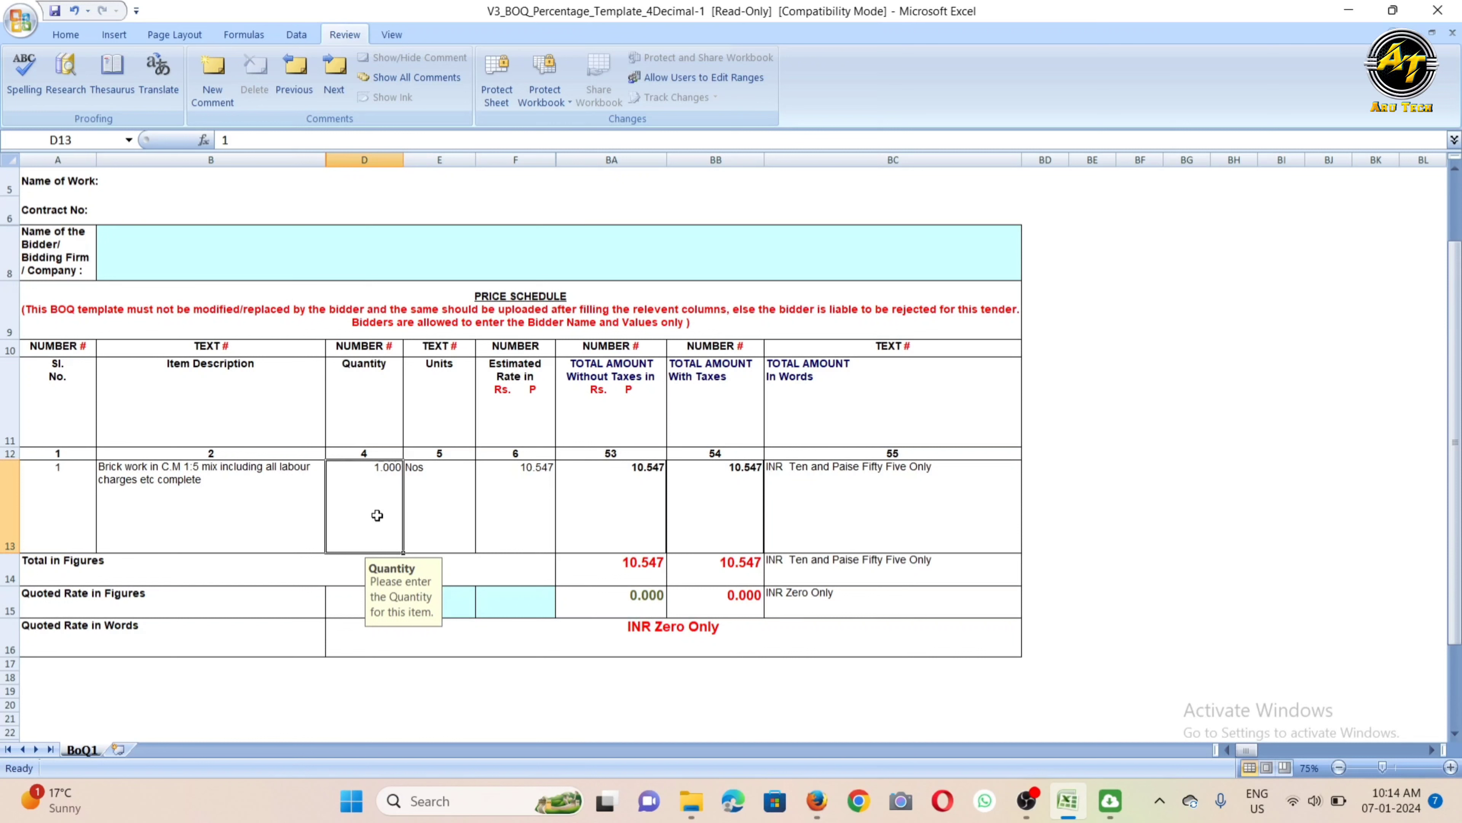
pyautogui.click(430, 501)
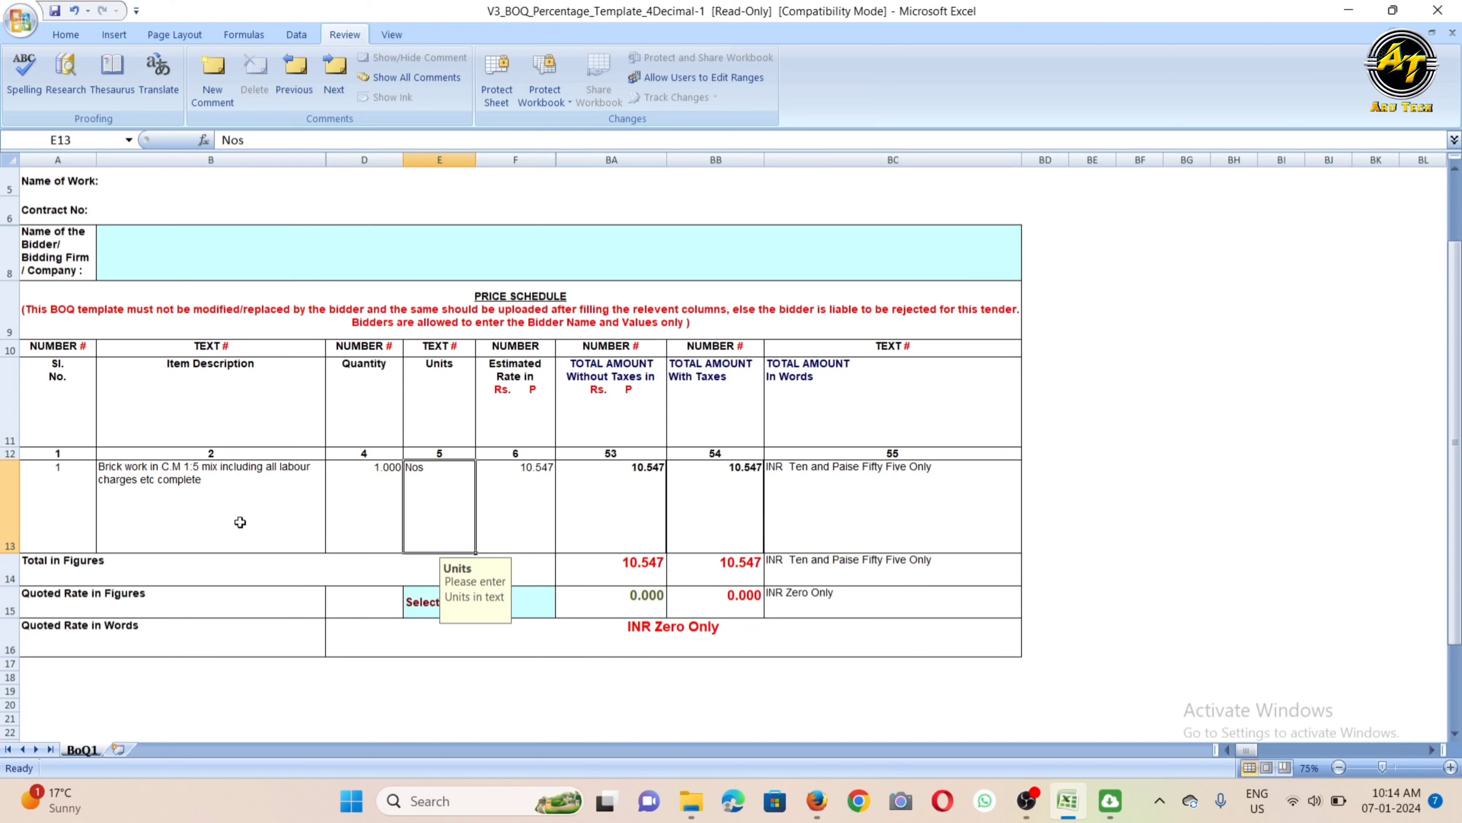
pyautogui.click(510, 494)
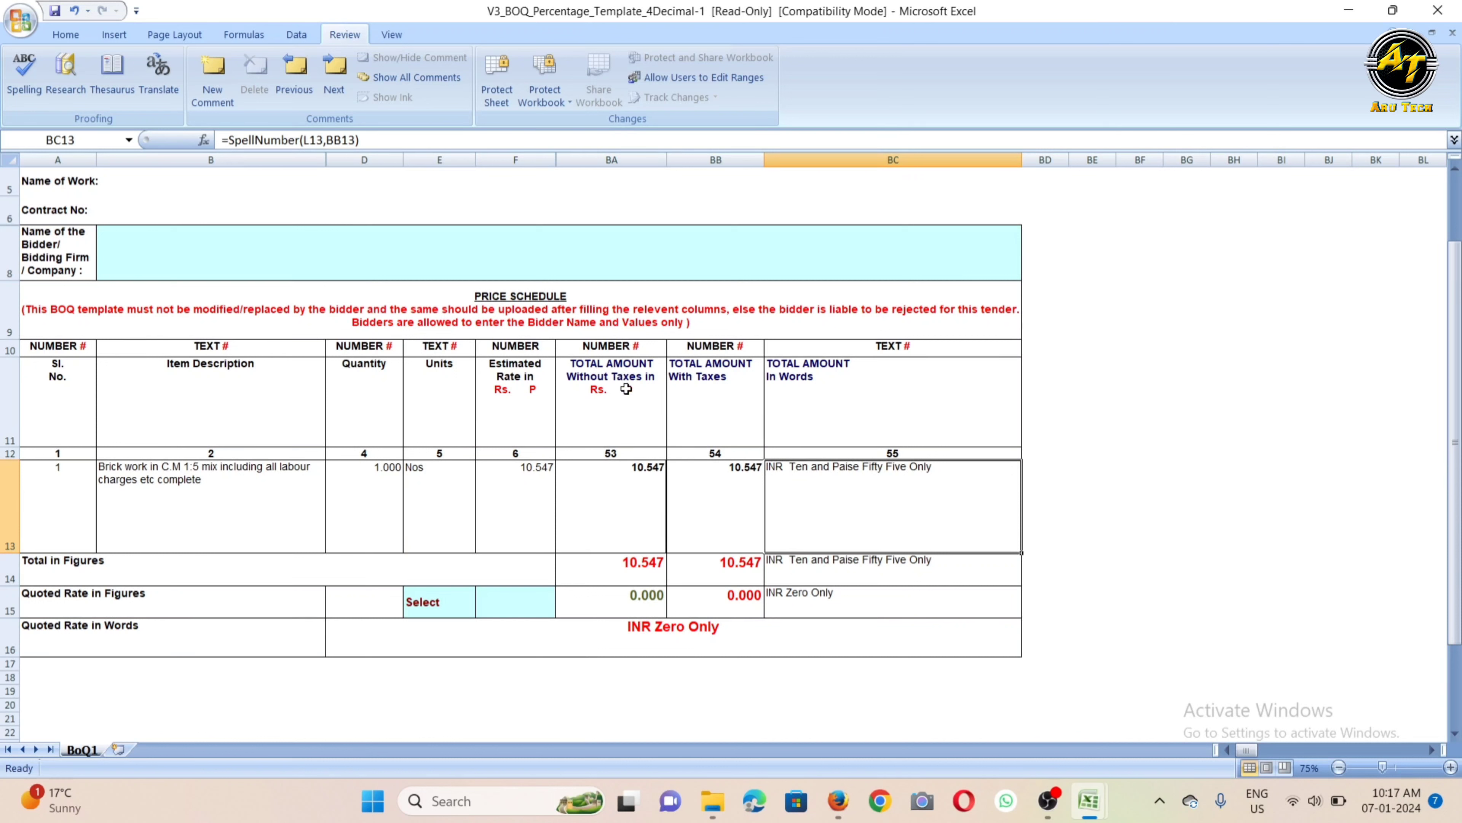
pyautogui.click(604, 156)
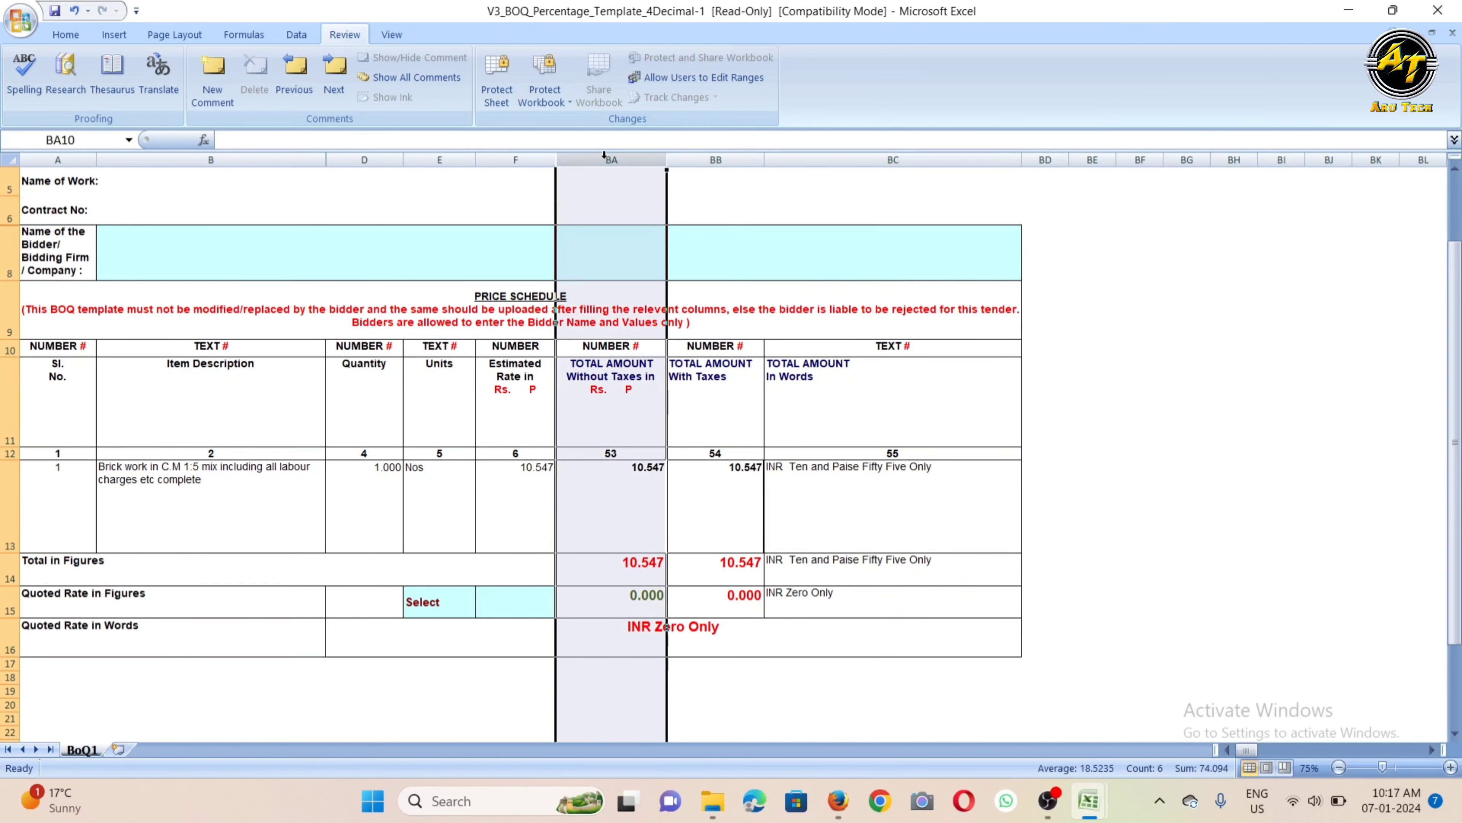
# - Hide the Total Amount Without Taxes column (BA) of the price schedule
pyautogui.rightClick(604, 155)
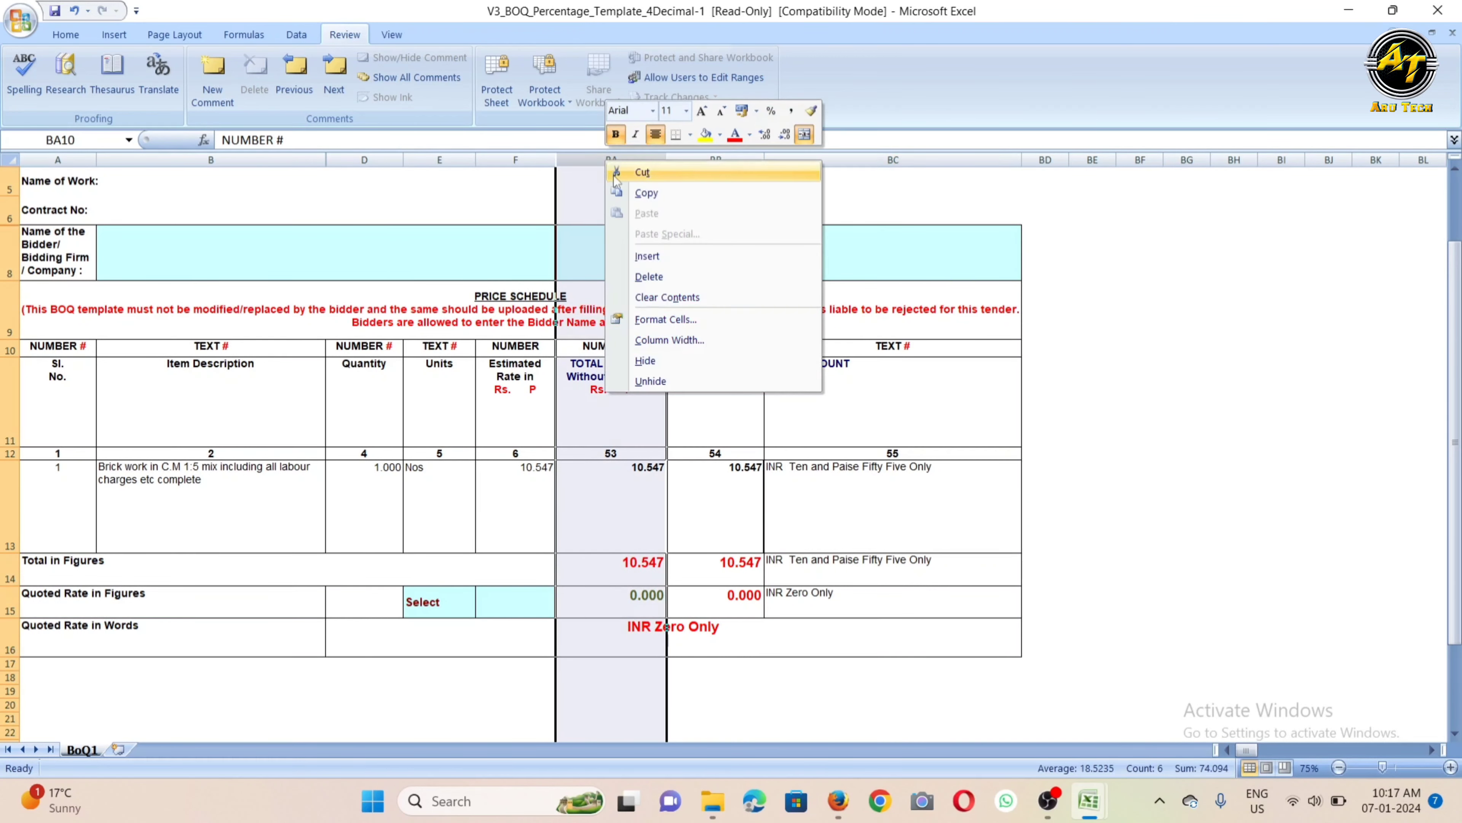
pyautogui.click(668, 363)
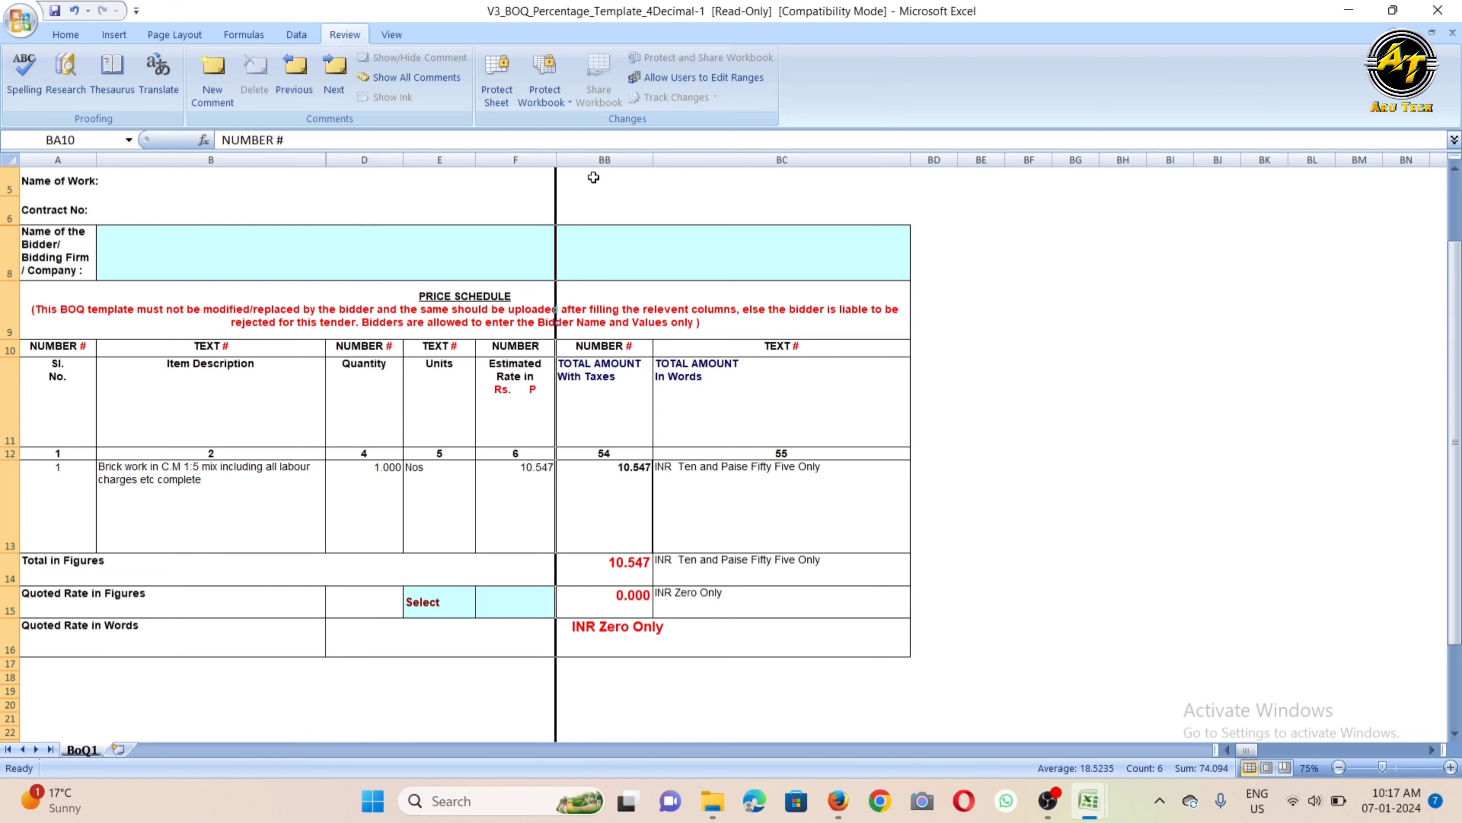
# - Replace the item description in row 13 with CONSTRUCTION CC ROAD and set its estimated rate to 200000
pyautogui.click(539, 487)
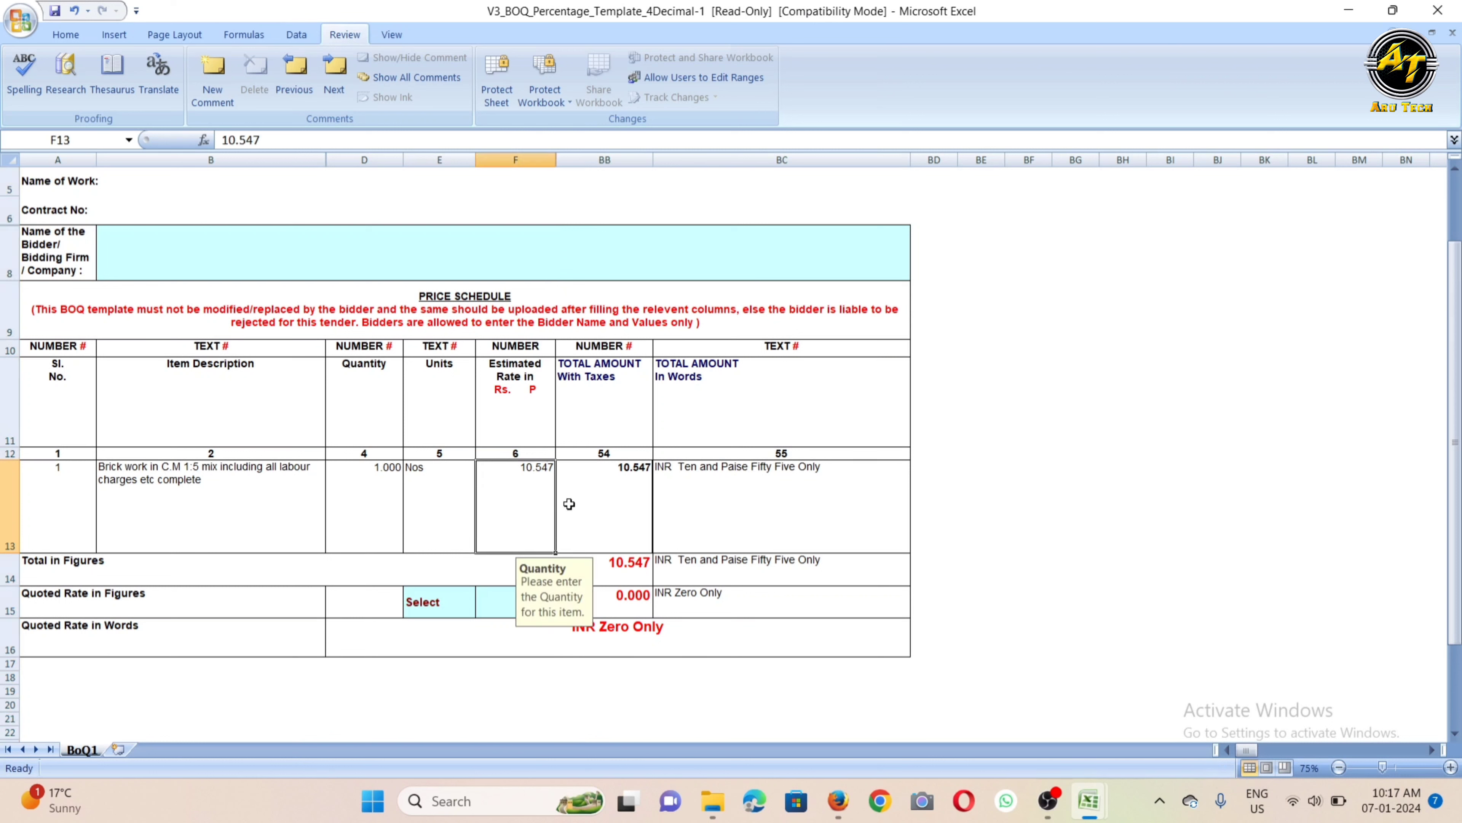
pyautogui.click(588, 497)
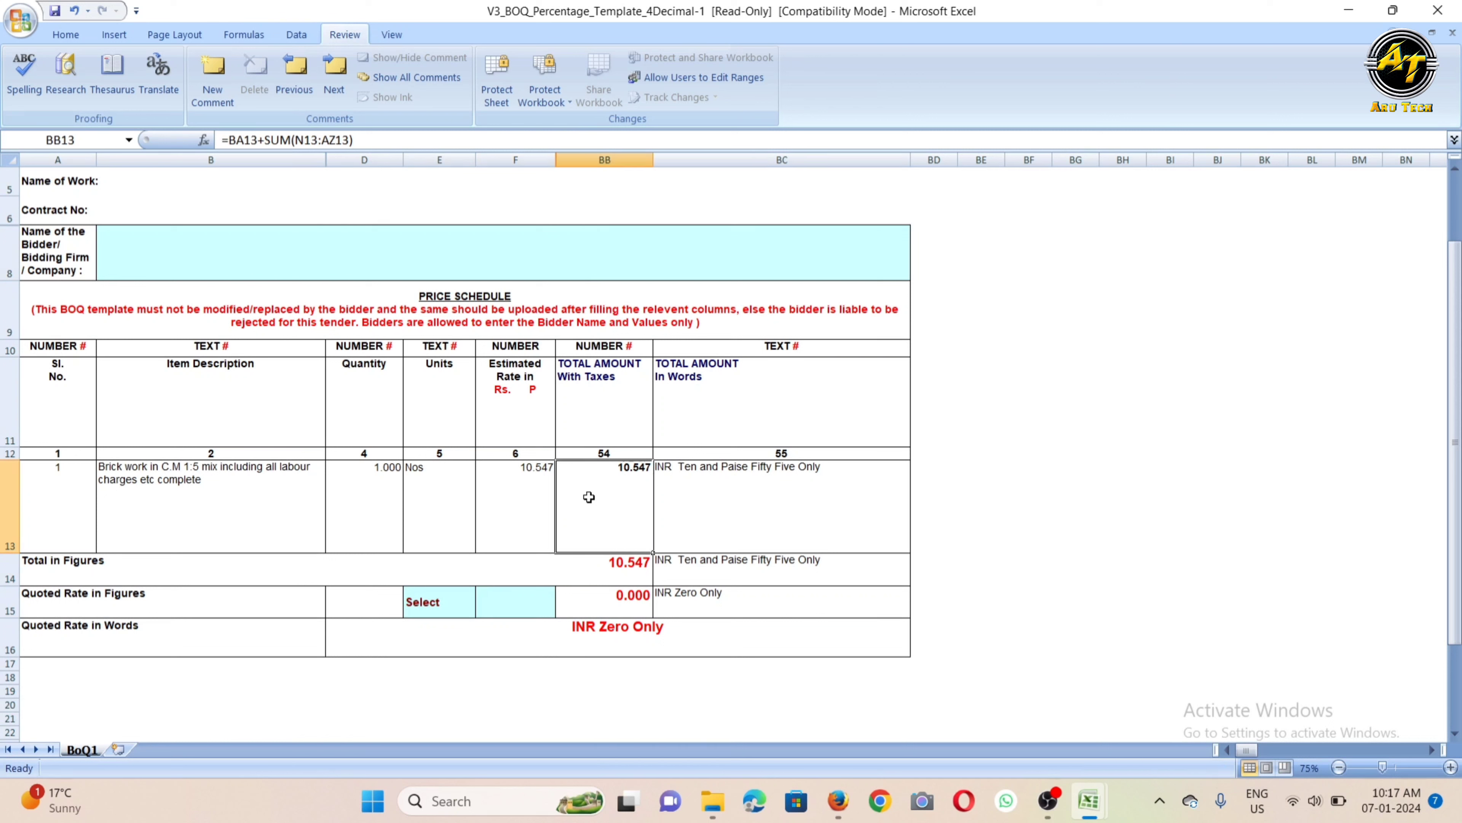
pyautogui.click(528, 478)
pyautogui.click(589, 481)
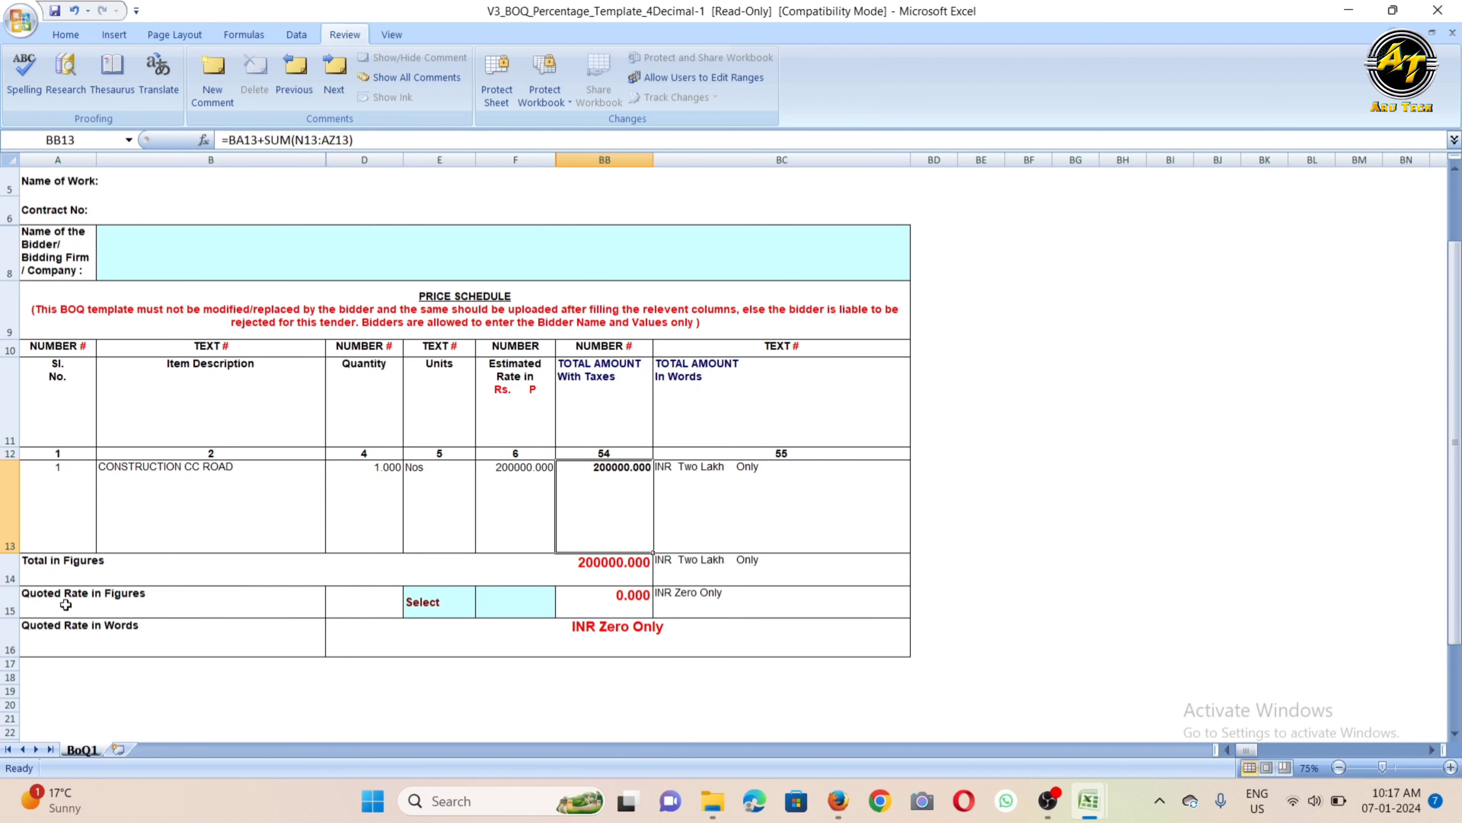
# - Look at the choices offered for the percentage option in the Quoted Rate in Figures row, without picking one
pyautogui.click(441, 603)
pyautogui.click(481, 609)
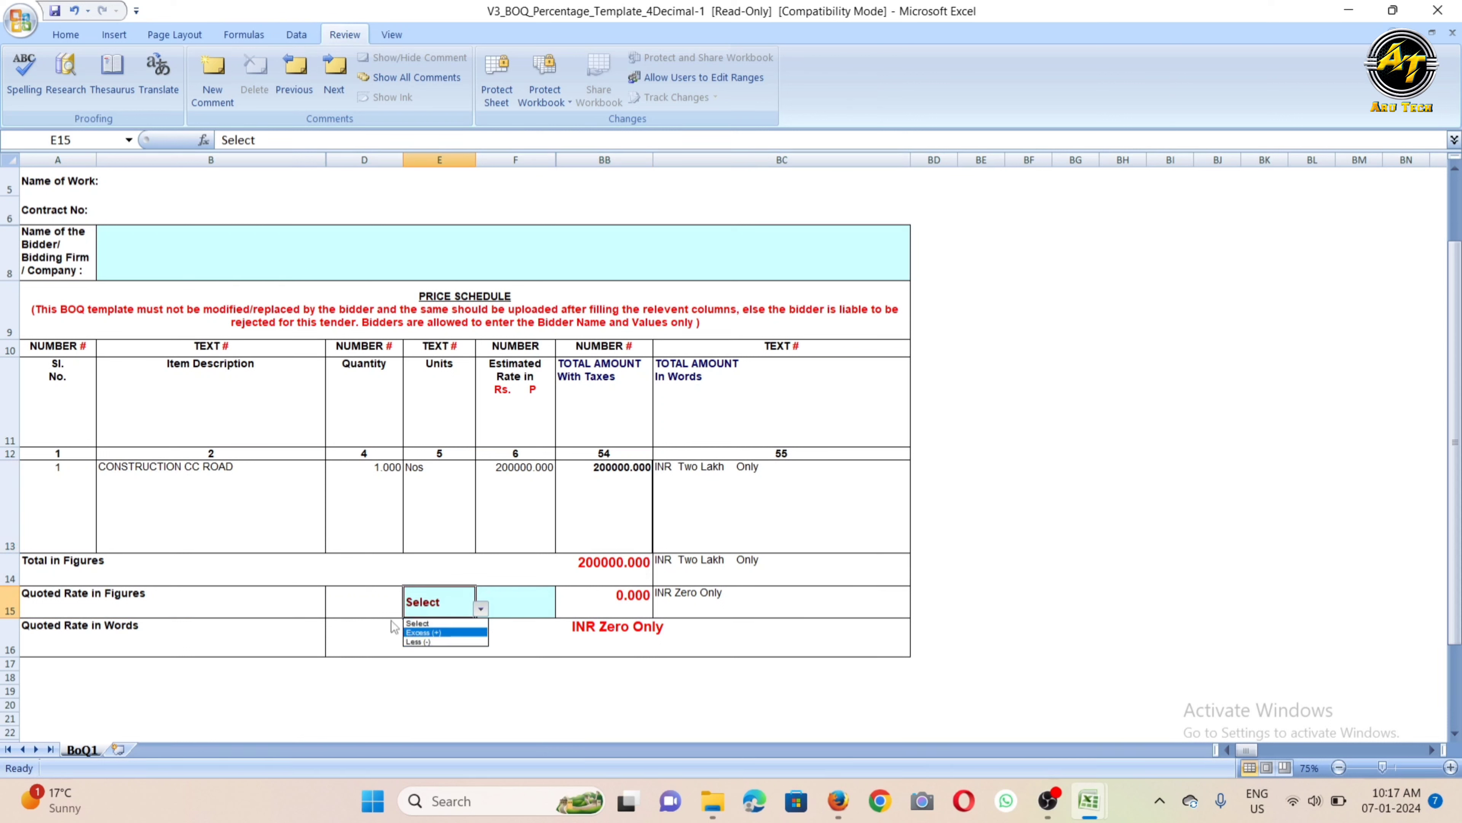
pyautogui.click(368, 552)
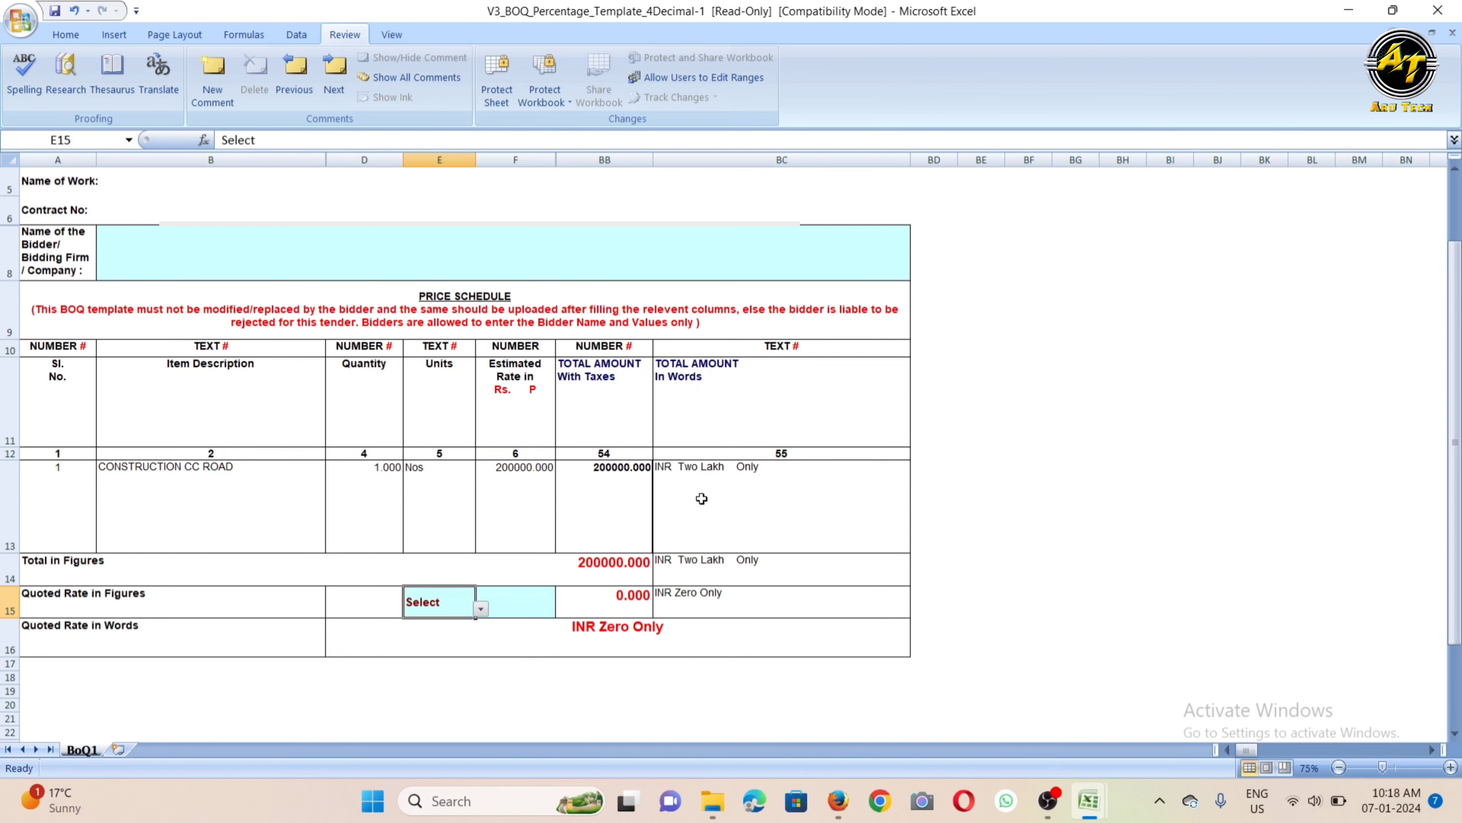
# - Examine the header fields in rows 4 to 6 and the item's description, quantity, units, estimated rate and total amount cells
pyautogui.scroll(1, 651, 486)
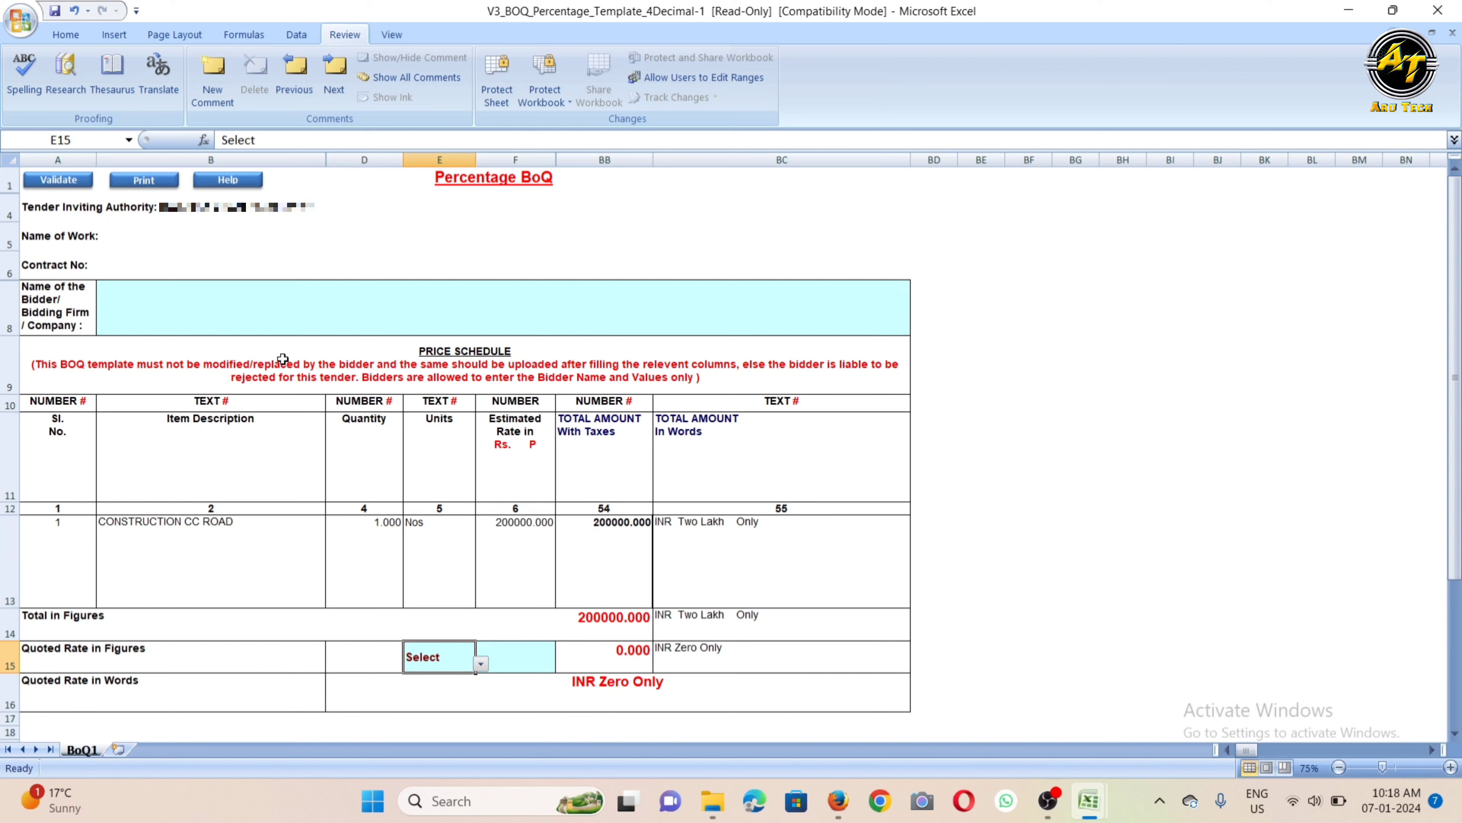
pyautogui.click(67, 209)
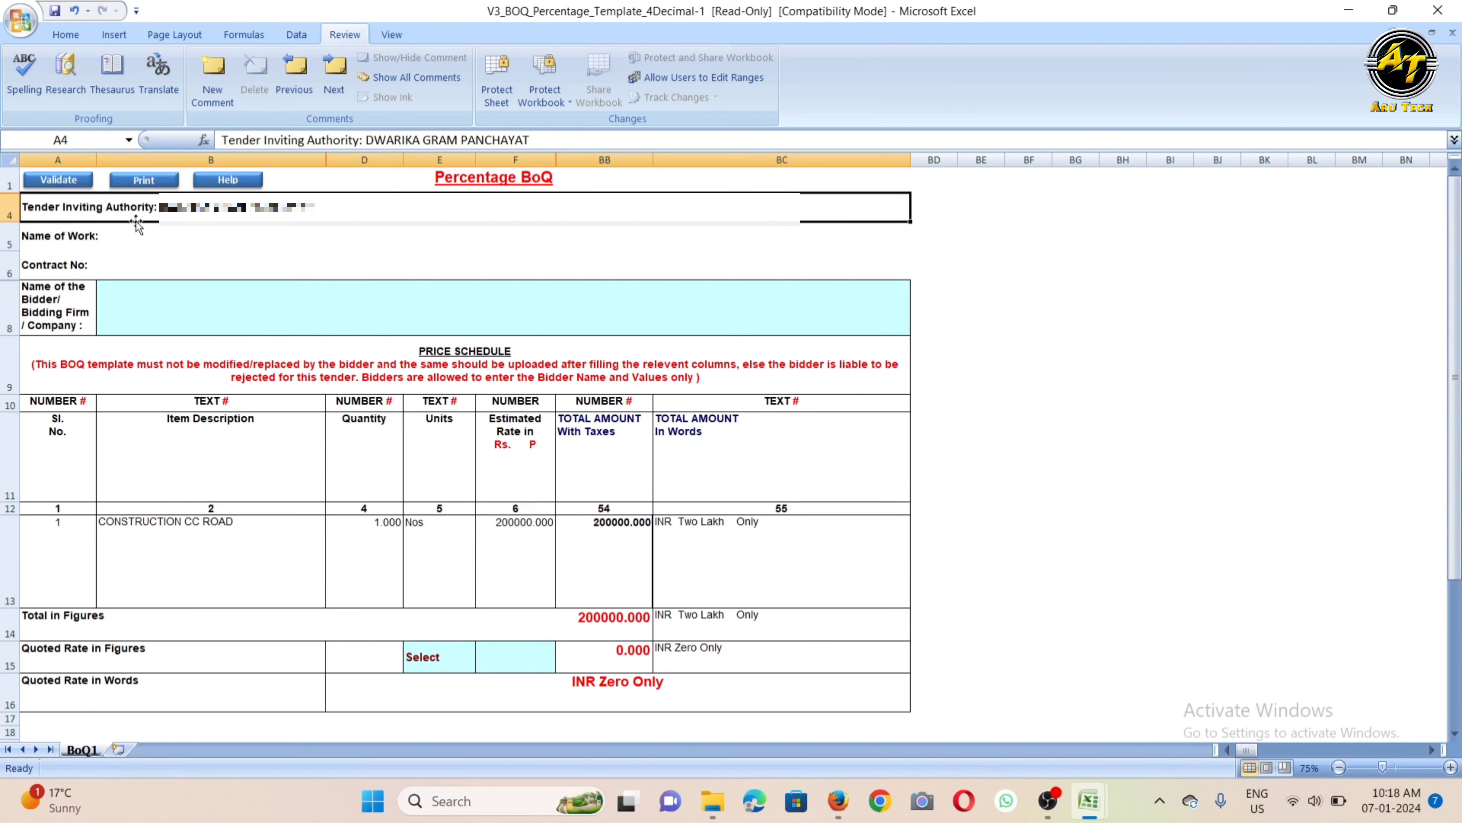
pyautogui.click(153, 232)
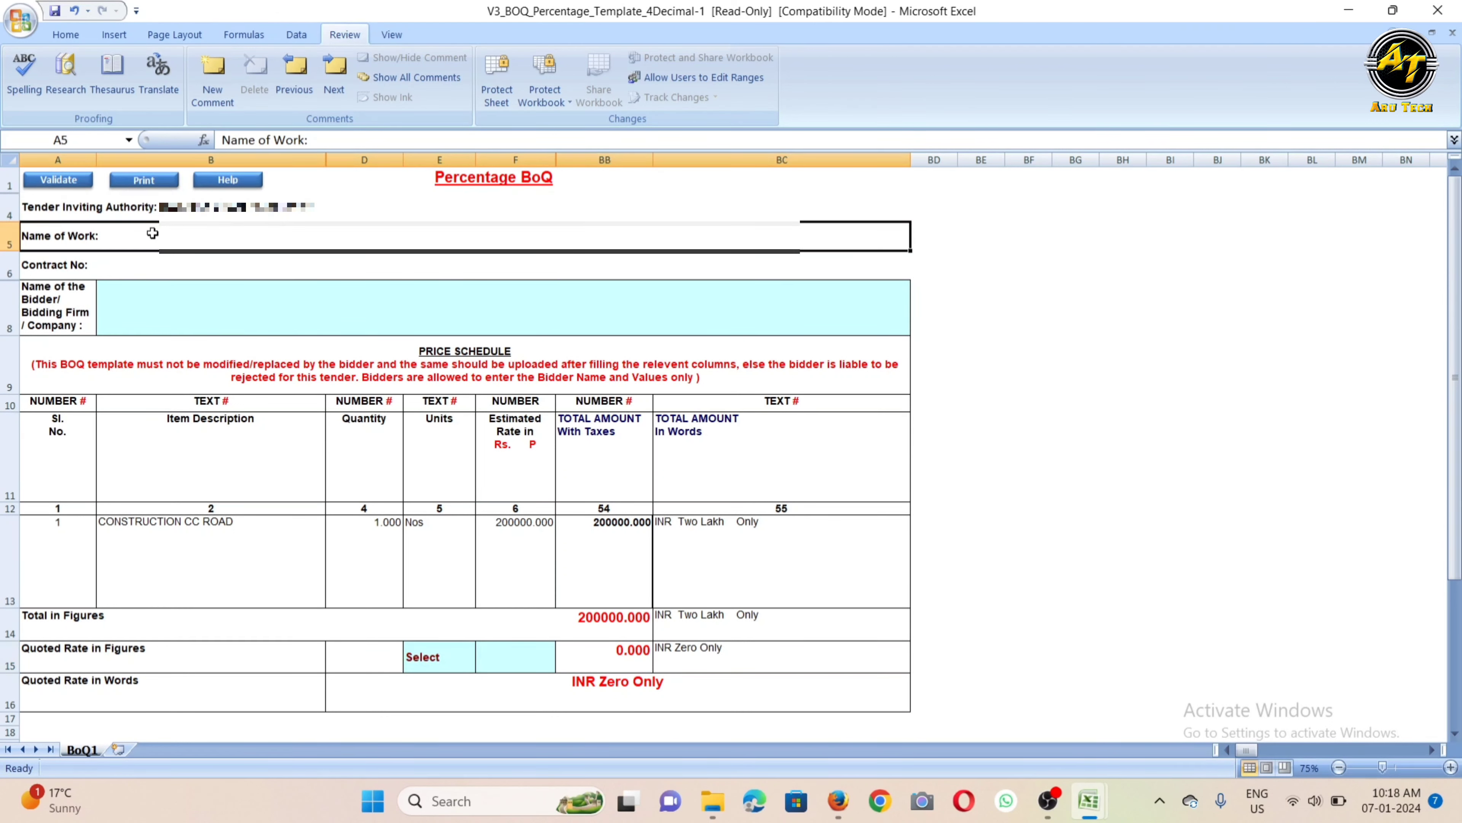
pyautogui.click(102, 271)
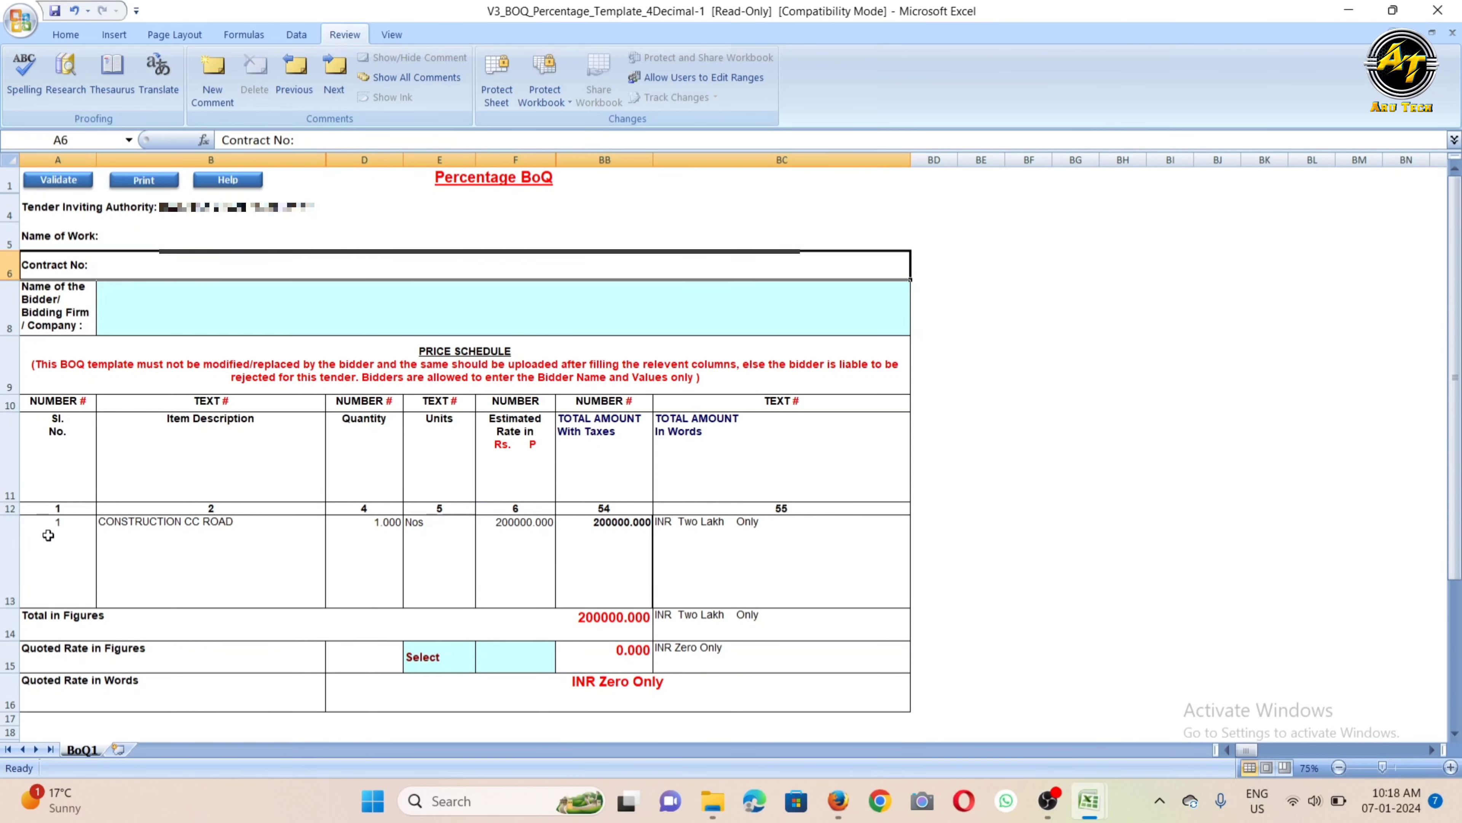
pyautogui.click(174, 542)
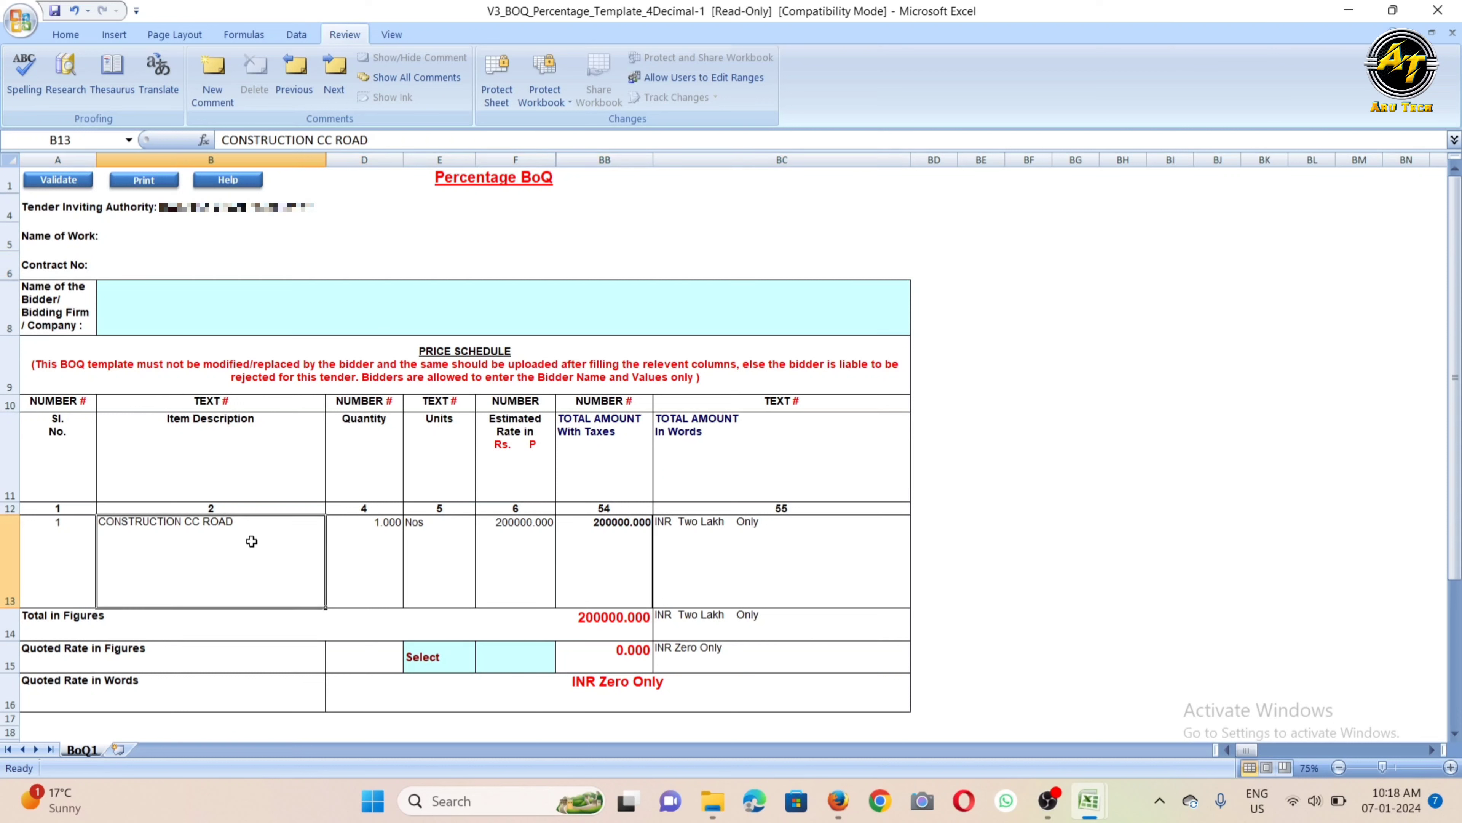
pyautogui.click(372, 548)
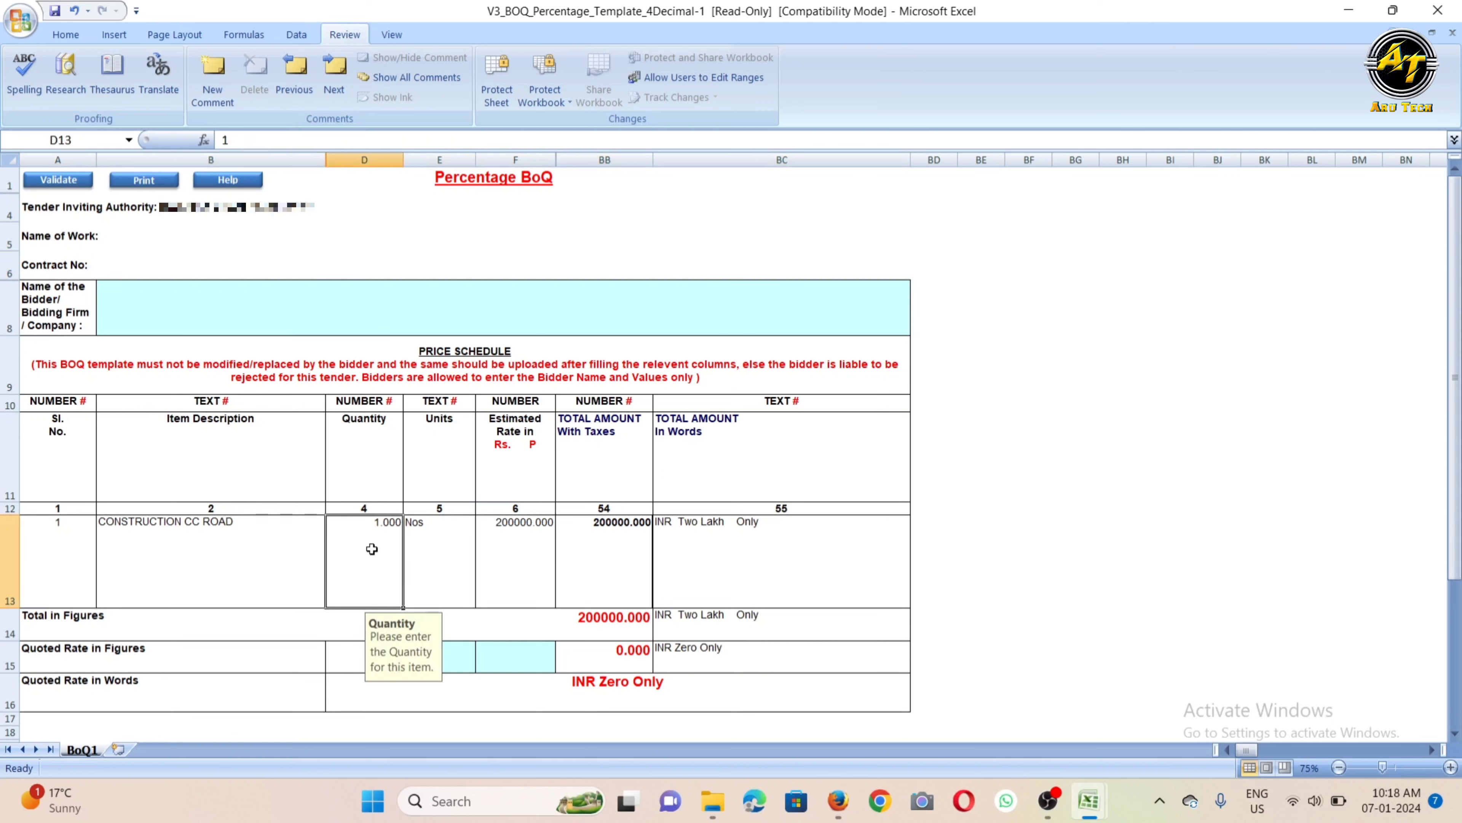
pyautogui.click(443, 543)
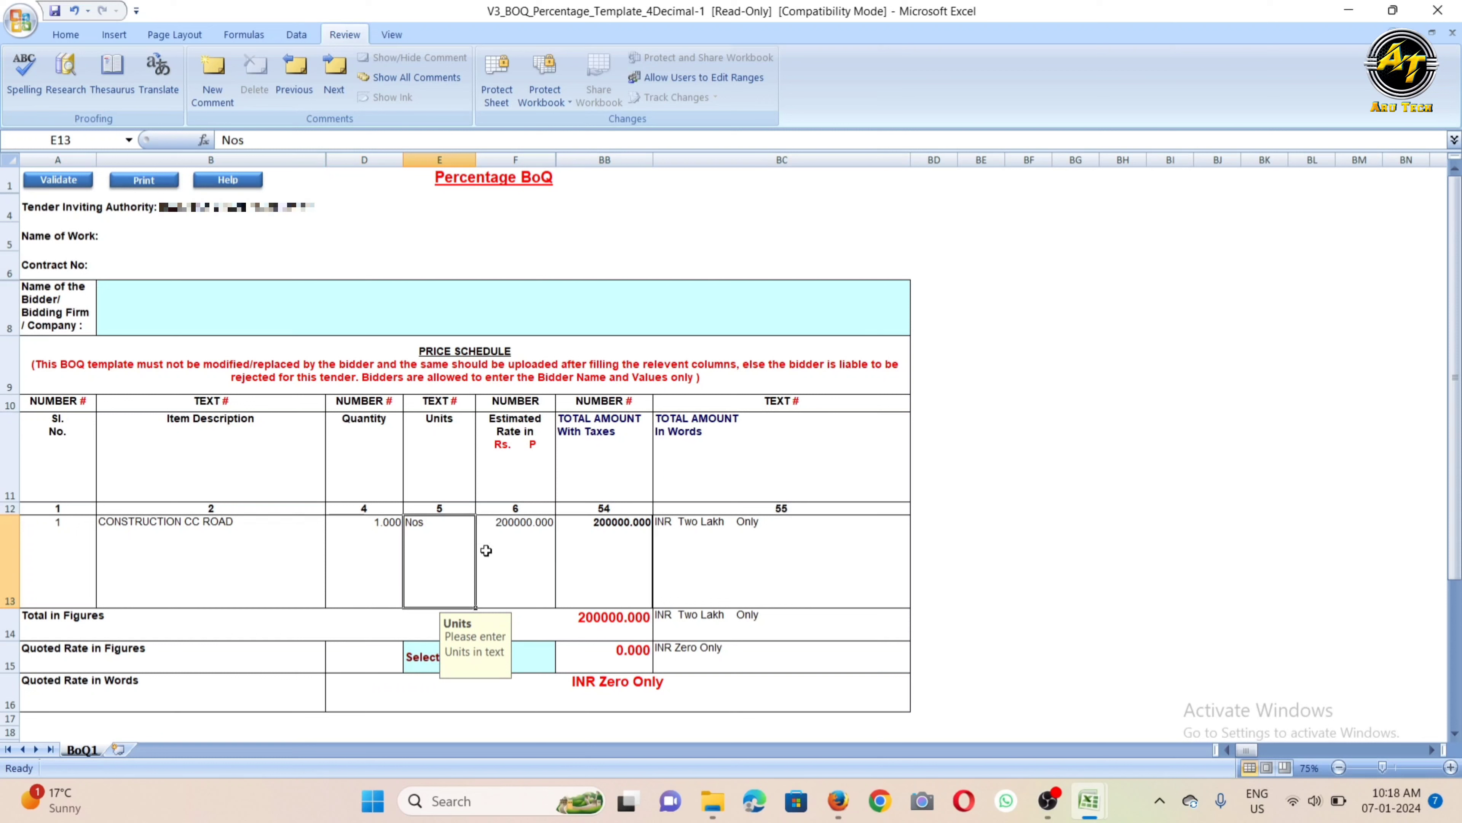
pyautogui.click(521, 555)
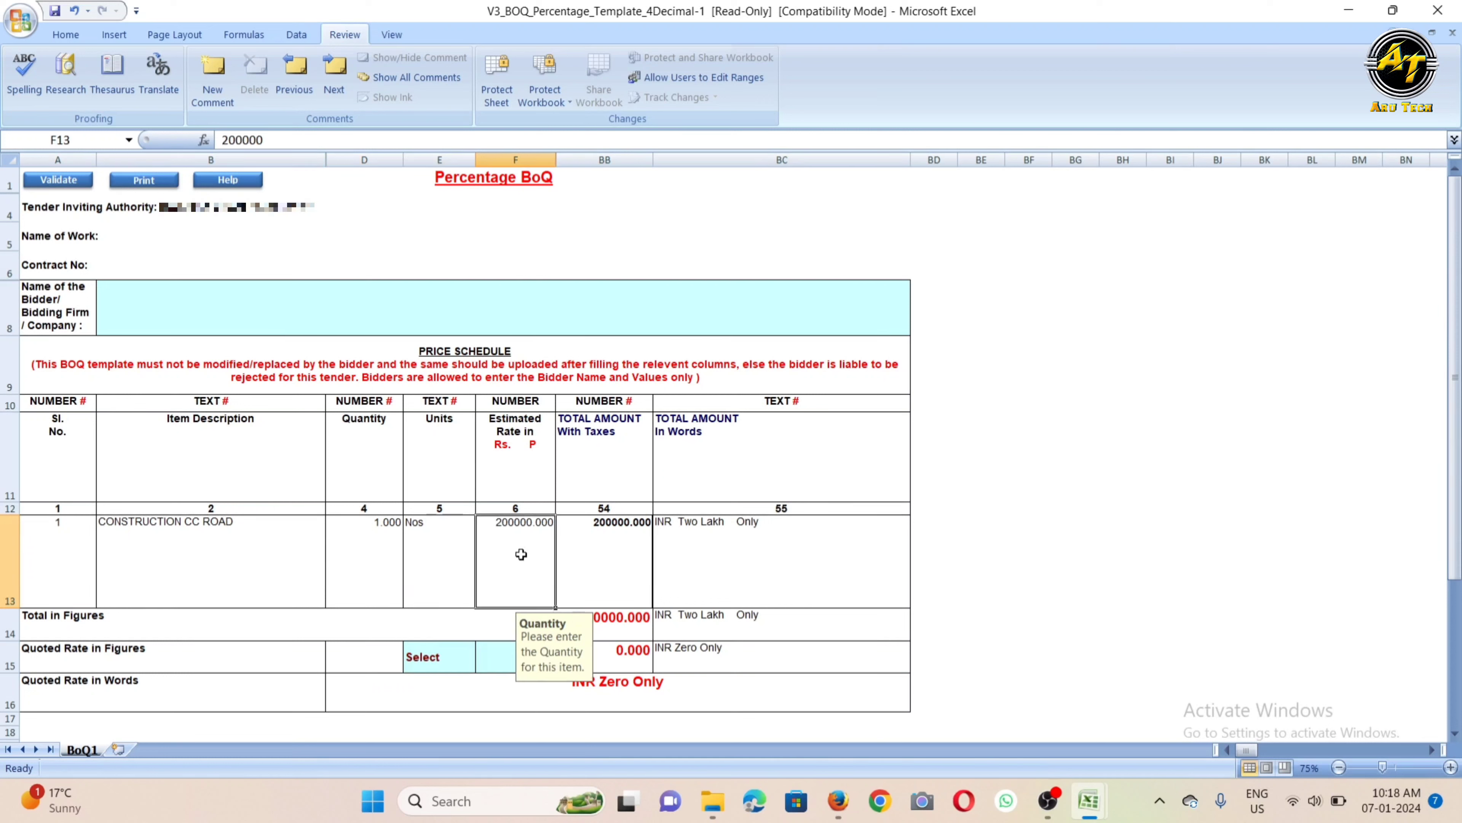
pyautogui.click(612, 560)
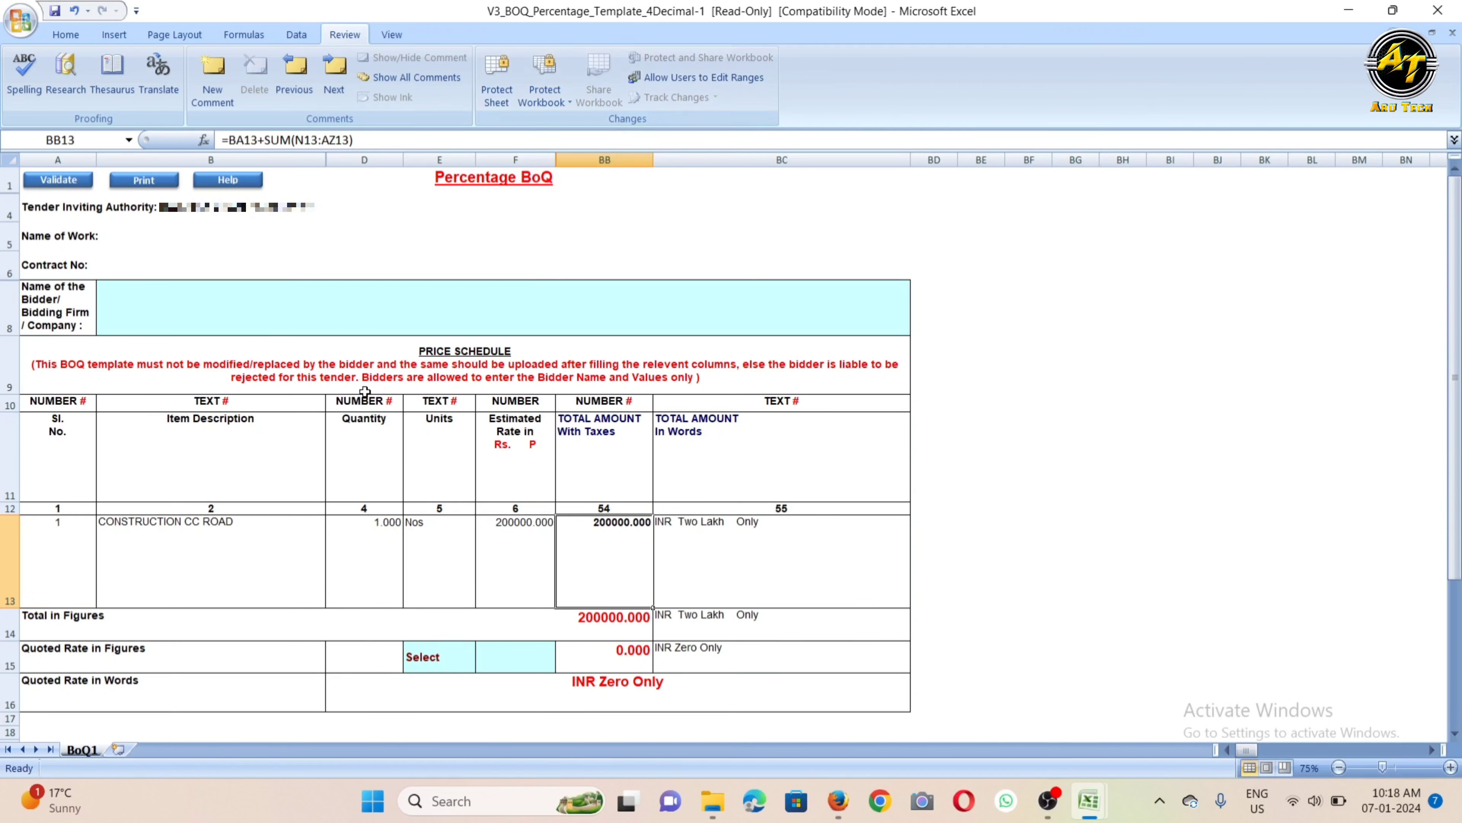
# - Protect the BoQ1 sheet with unlocked cells selectable, entering and re-entering the sheet protection password
pyautogui.click(549, 100)
pyautogui.click(1076, 403)
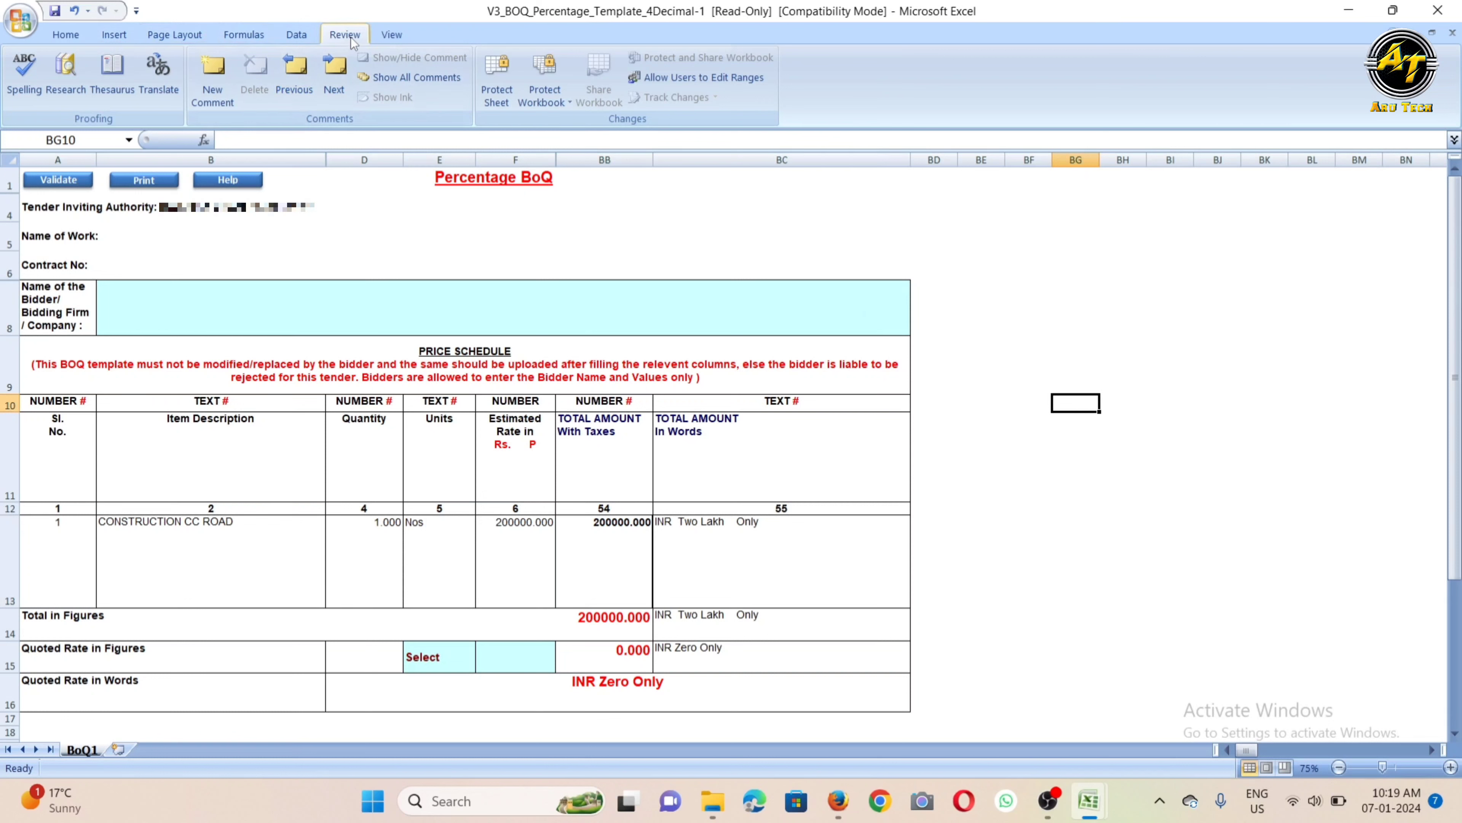
pyautogui.click(498, 101)
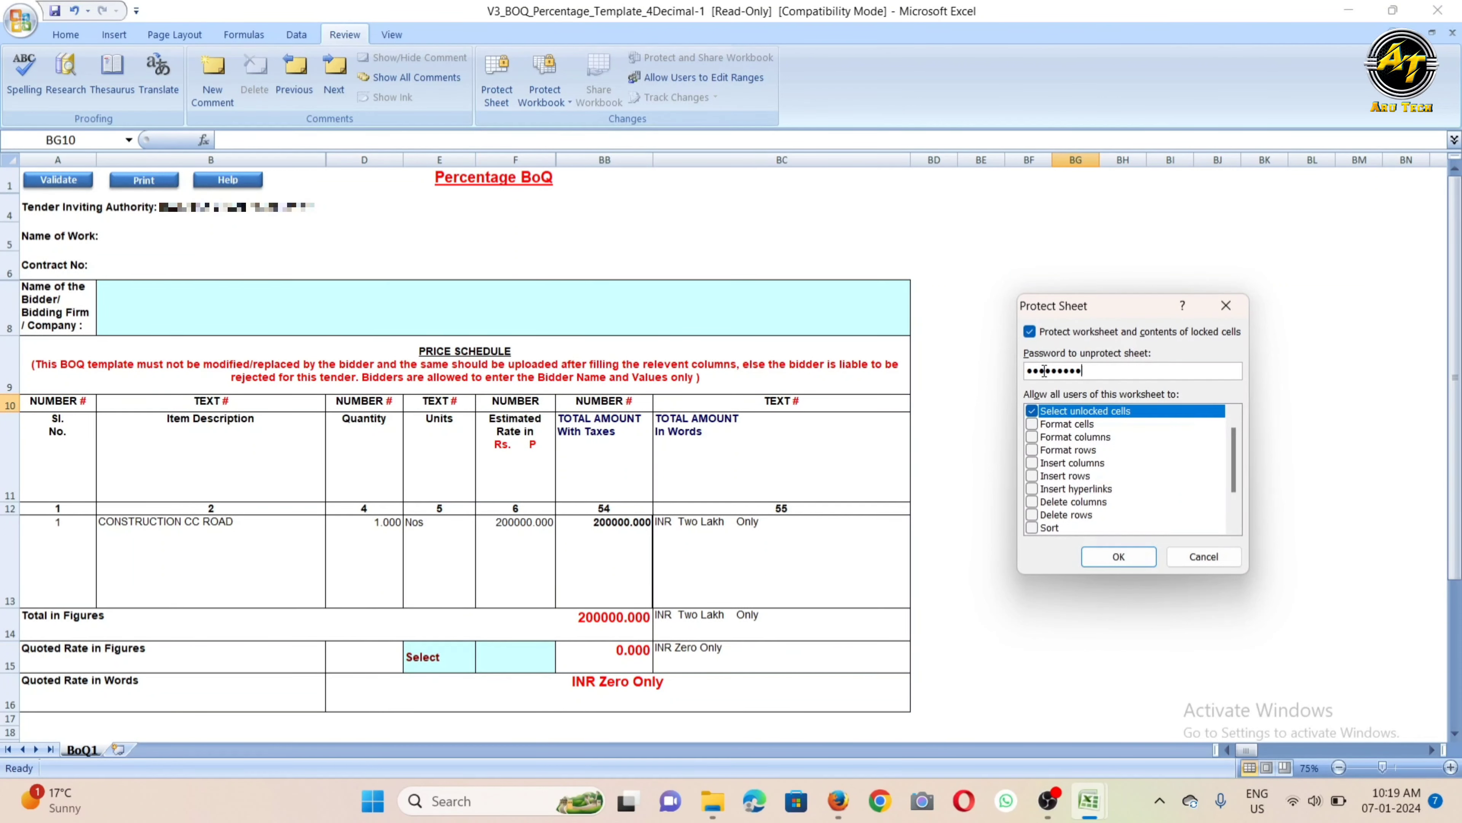
pyautogui.press('BackSpace')
pyautogui.press('BackSpace')
pyautogui.press('BackSpace')
pyautogui.press('BackSpace')
pyautogui.press('BackSpace')
pyautogui.press('BackSpace')
pyautogui.click(1120, 558)
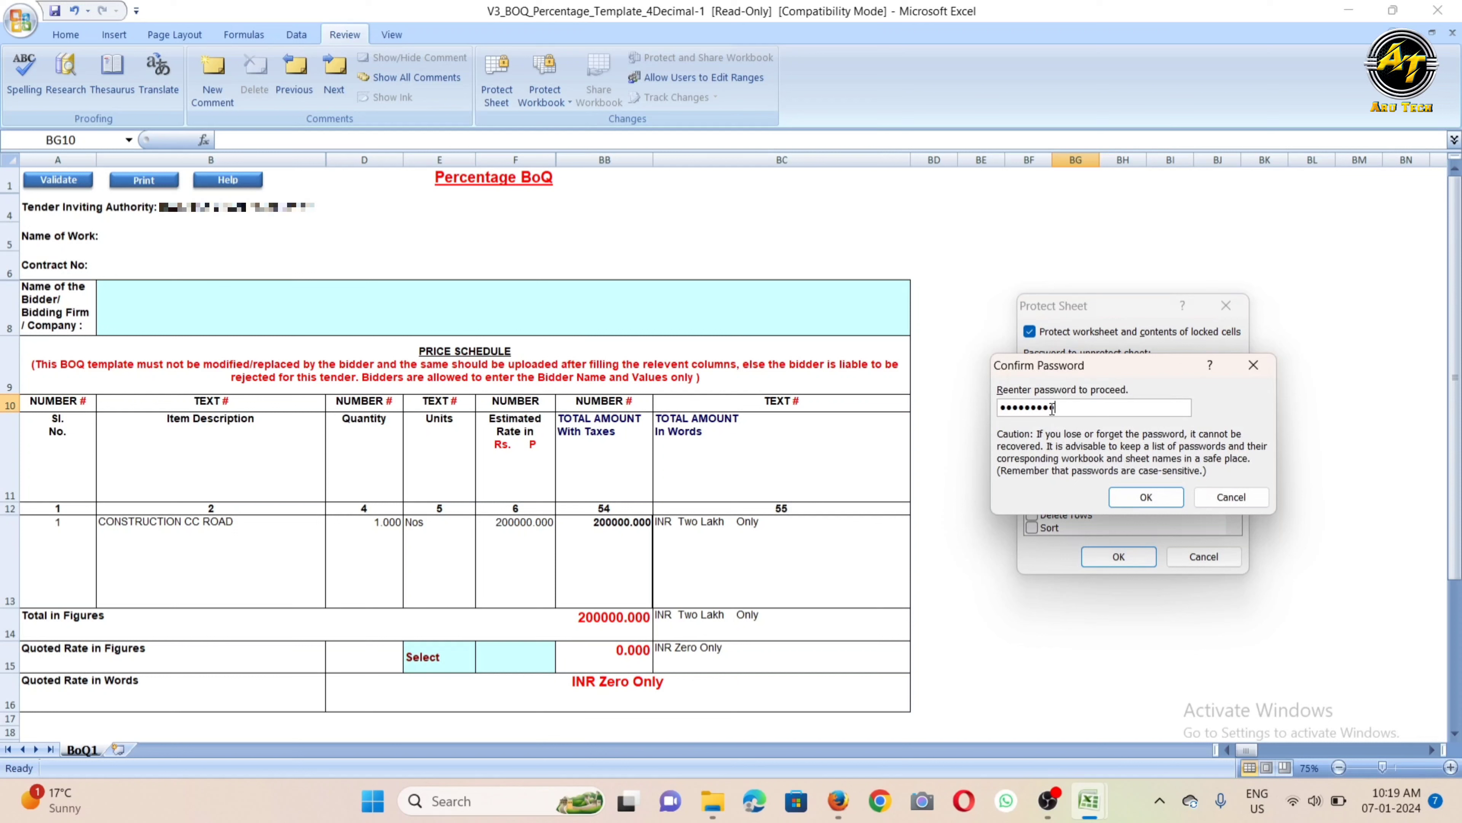
pyautogui.click(1143, 497)
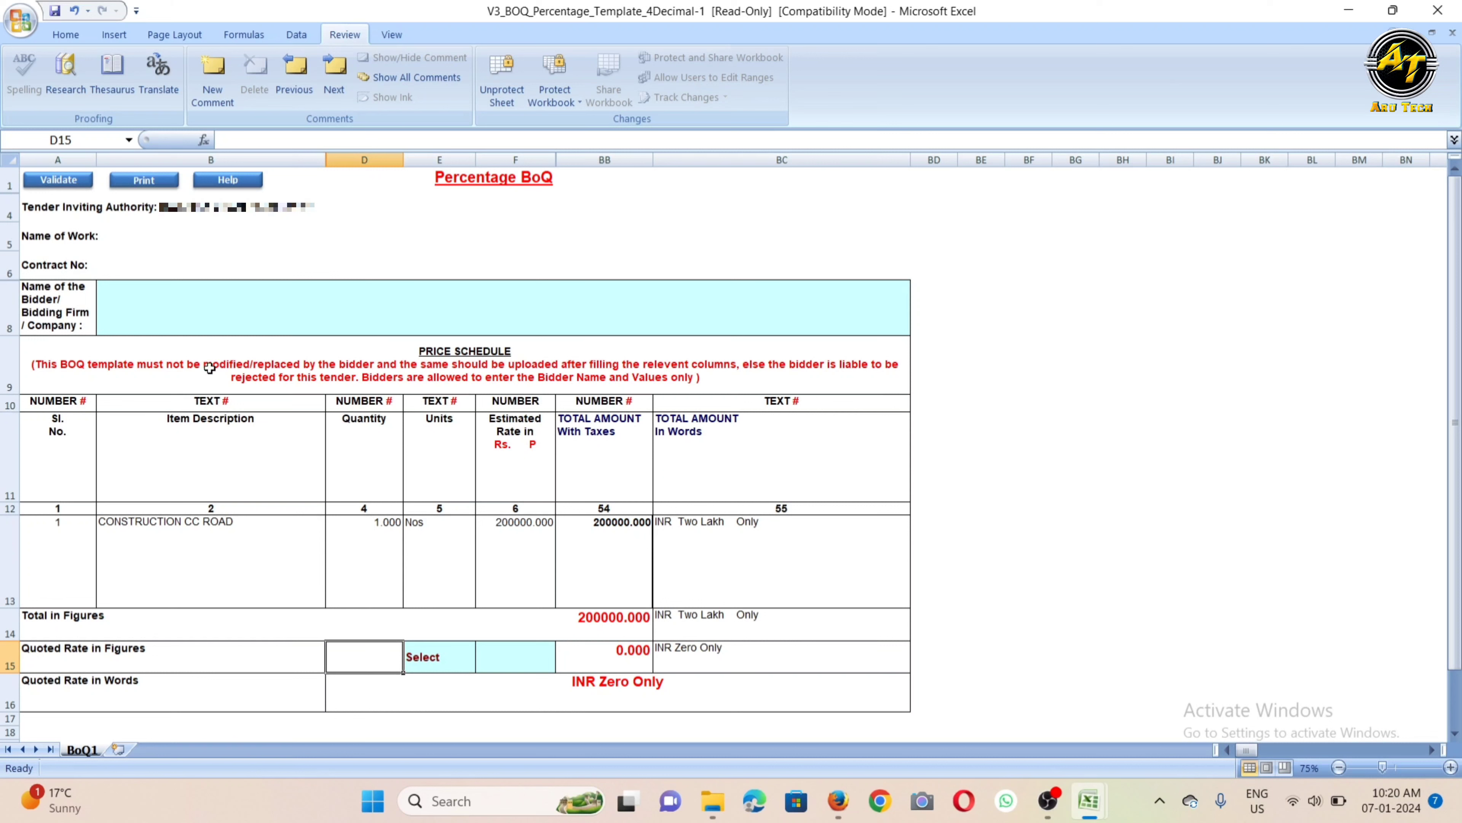
# - Set the Quoted Rate in Figures option to Less (-) and enter 10.02% as the percentage rate in F15
pyautogui.scroll(-1, 335, 645)
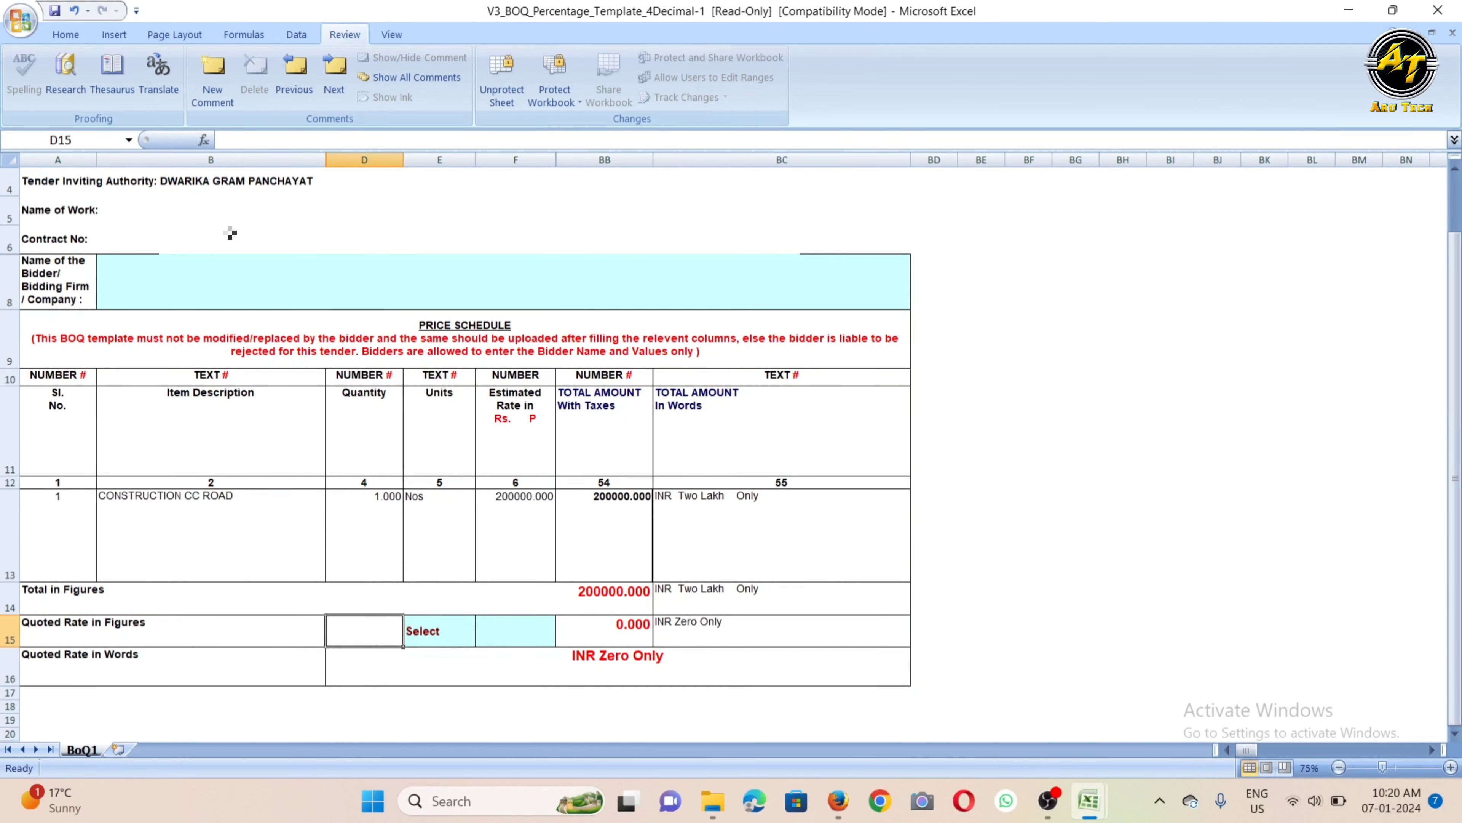
pyautogui.click(432, 628)
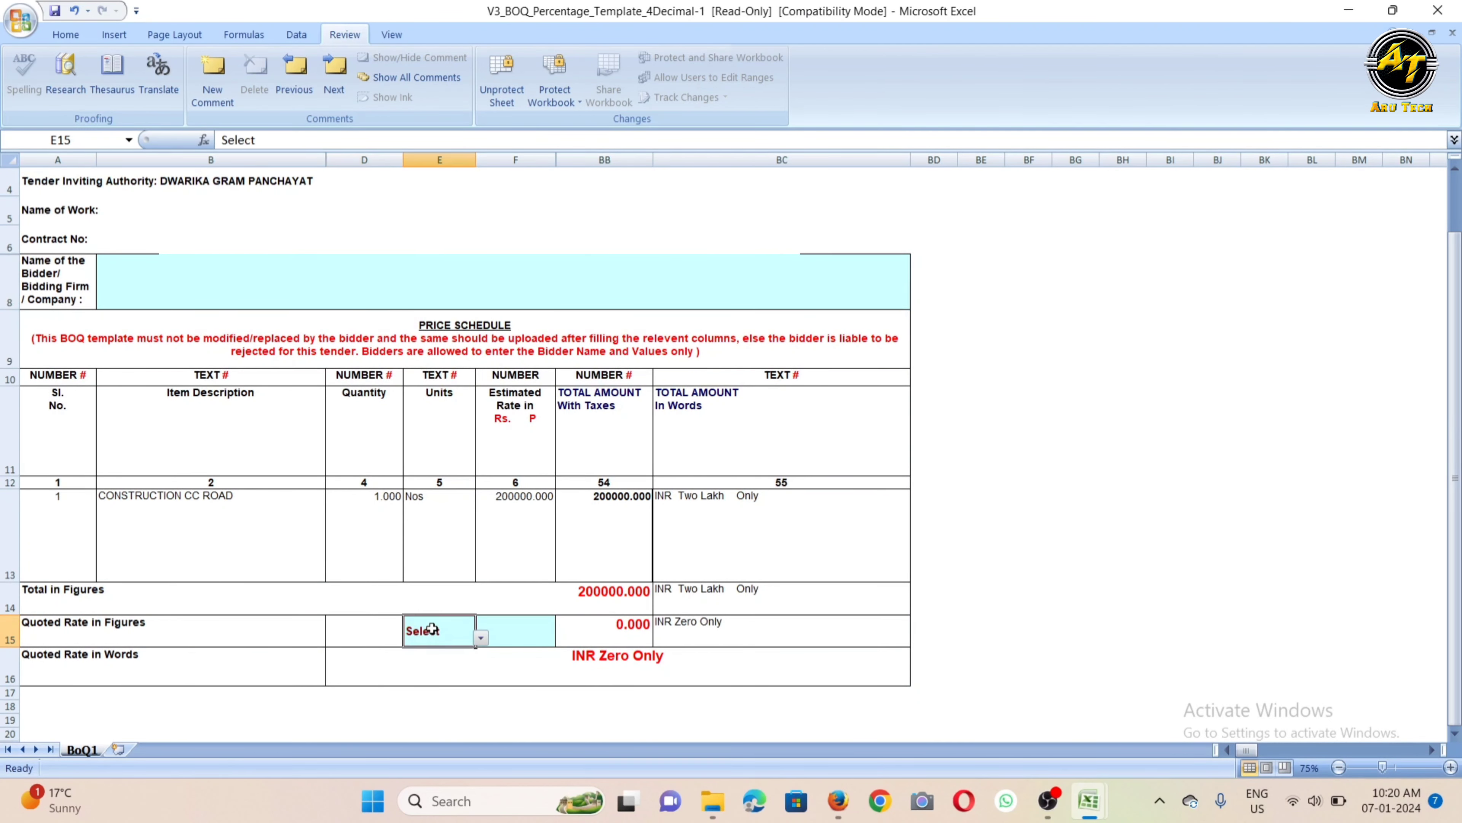
pyautogui.click(481, 637)
pyautogui.click(481, 655)
pyautogui.click(505, 632)
pyautogui.write('1')
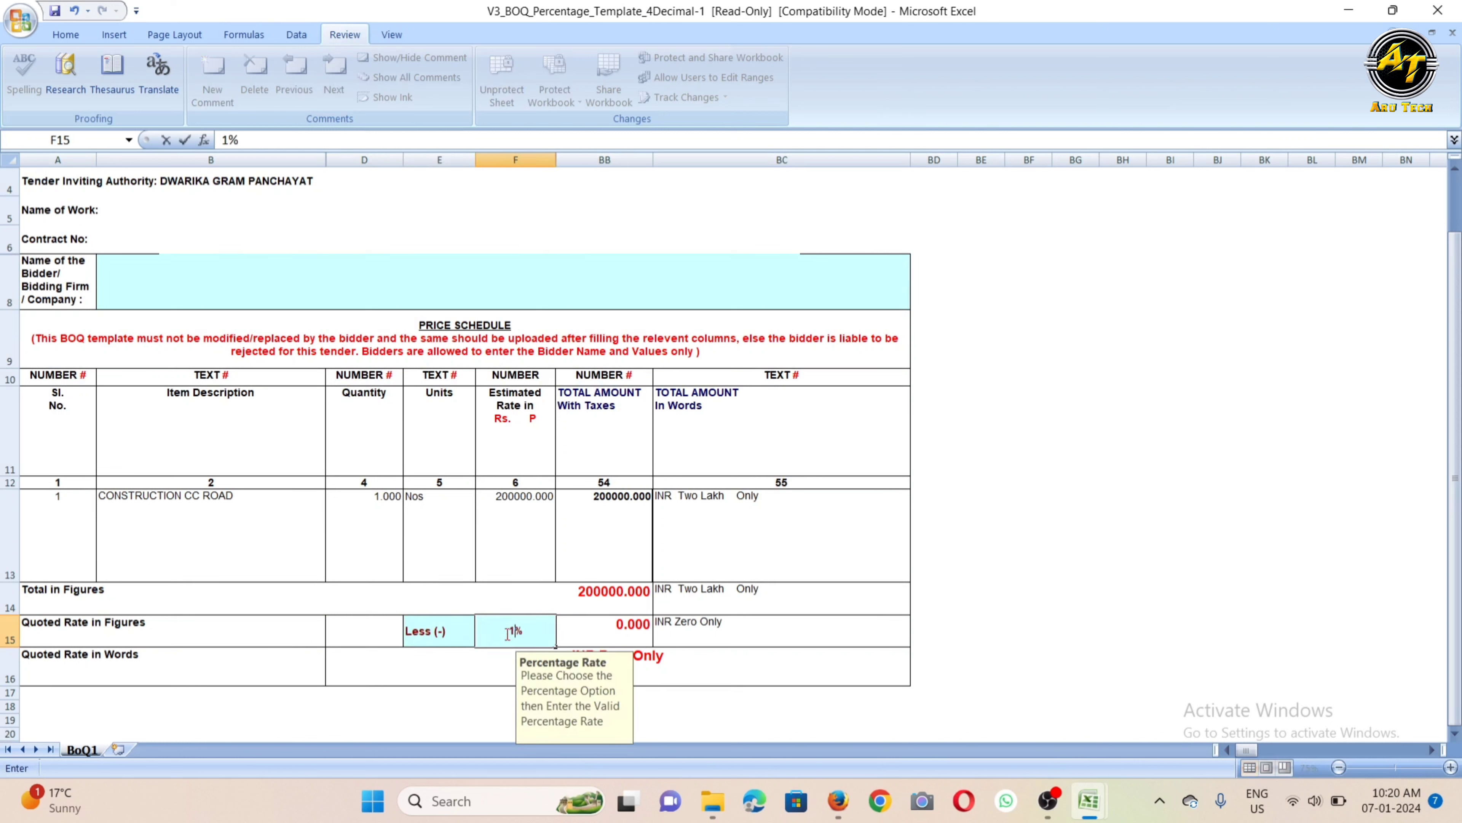
pyautogui.write('0.02')
pyautogui.press('Return')
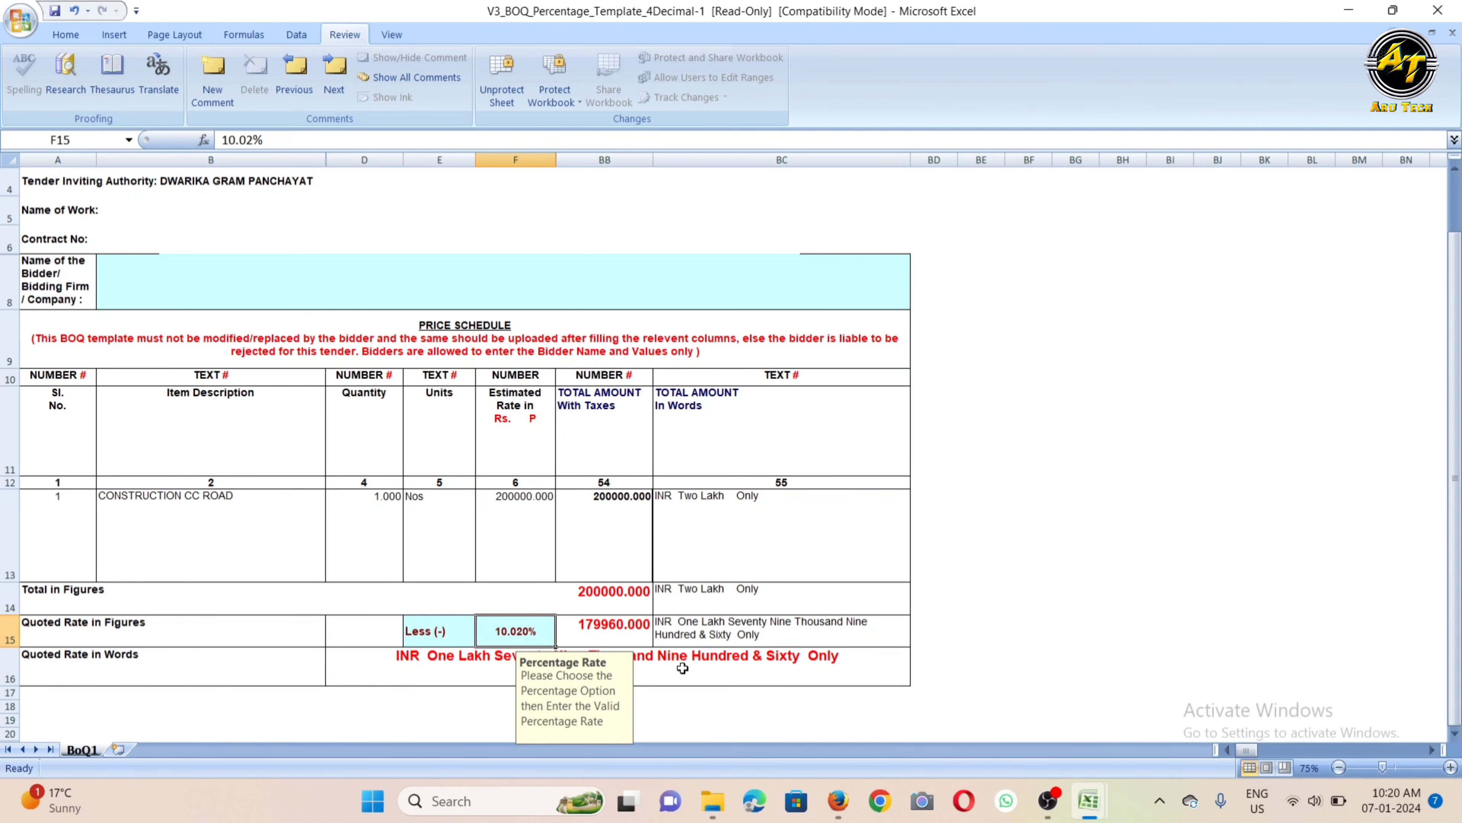
pyautogui.scroll(1, 462, 395)
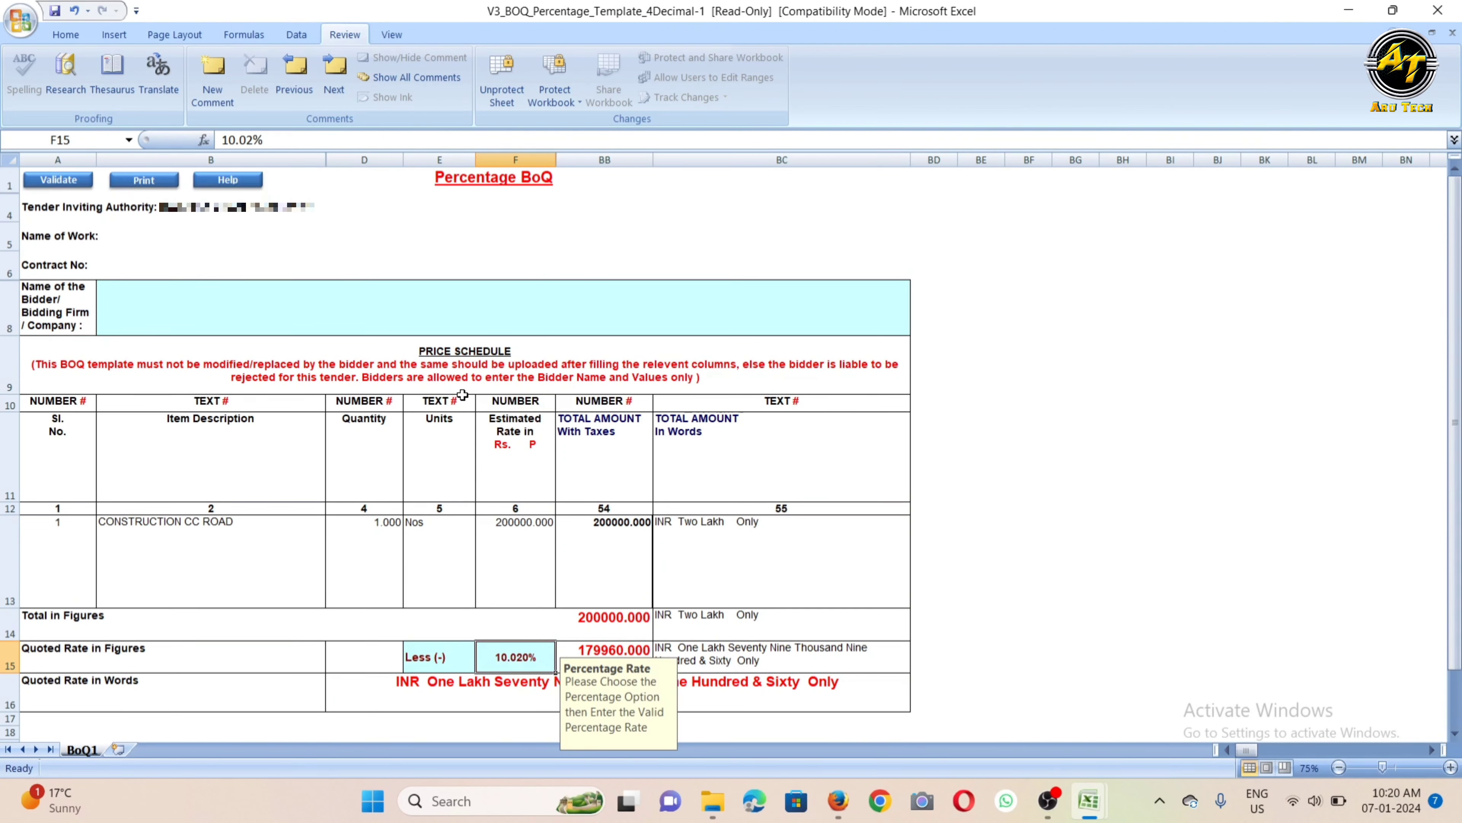
pyautogui.scroll(-1, 462, 395)
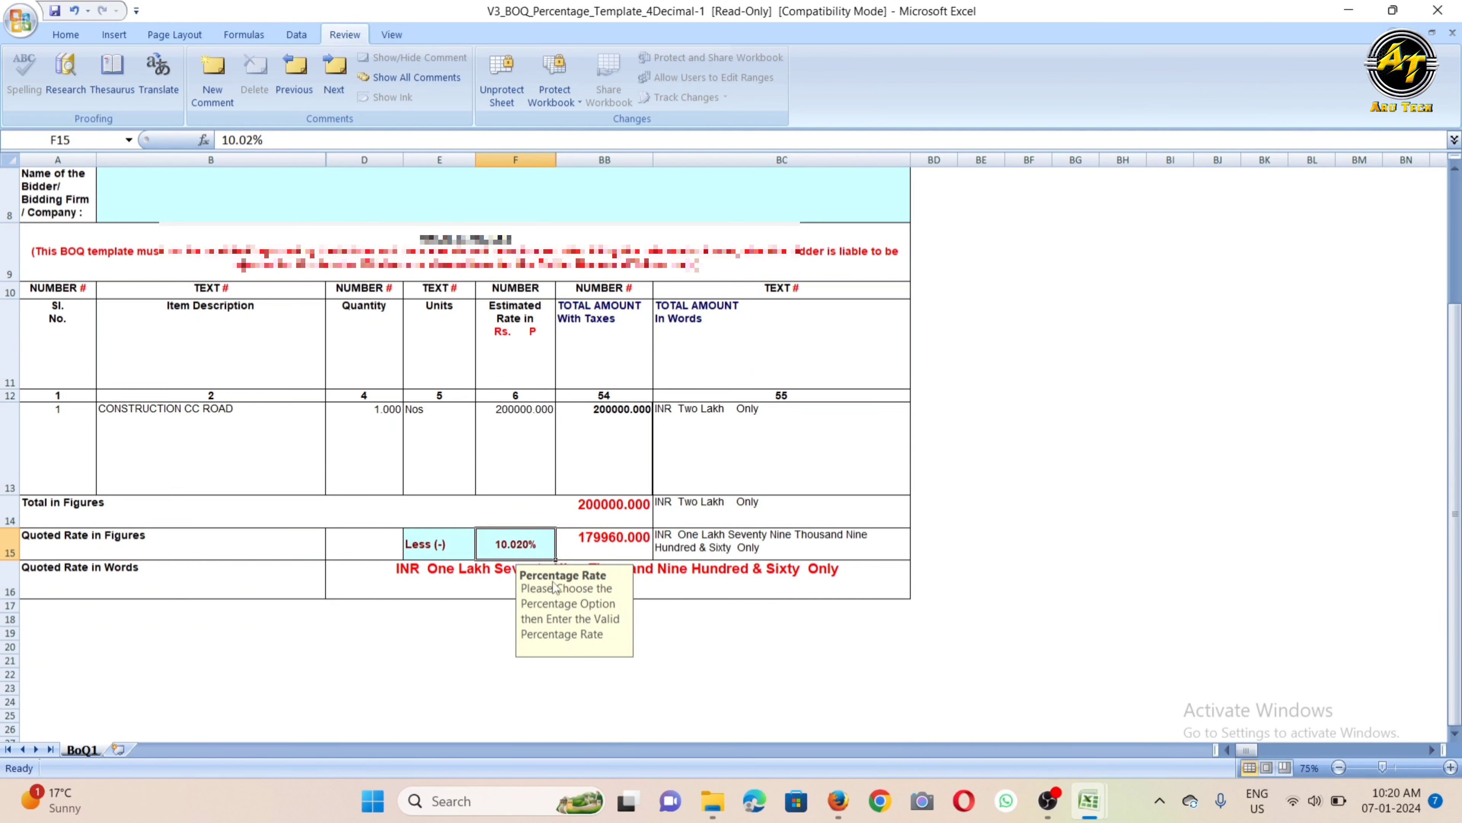
pyautogui.scroll(1, 501, 478)
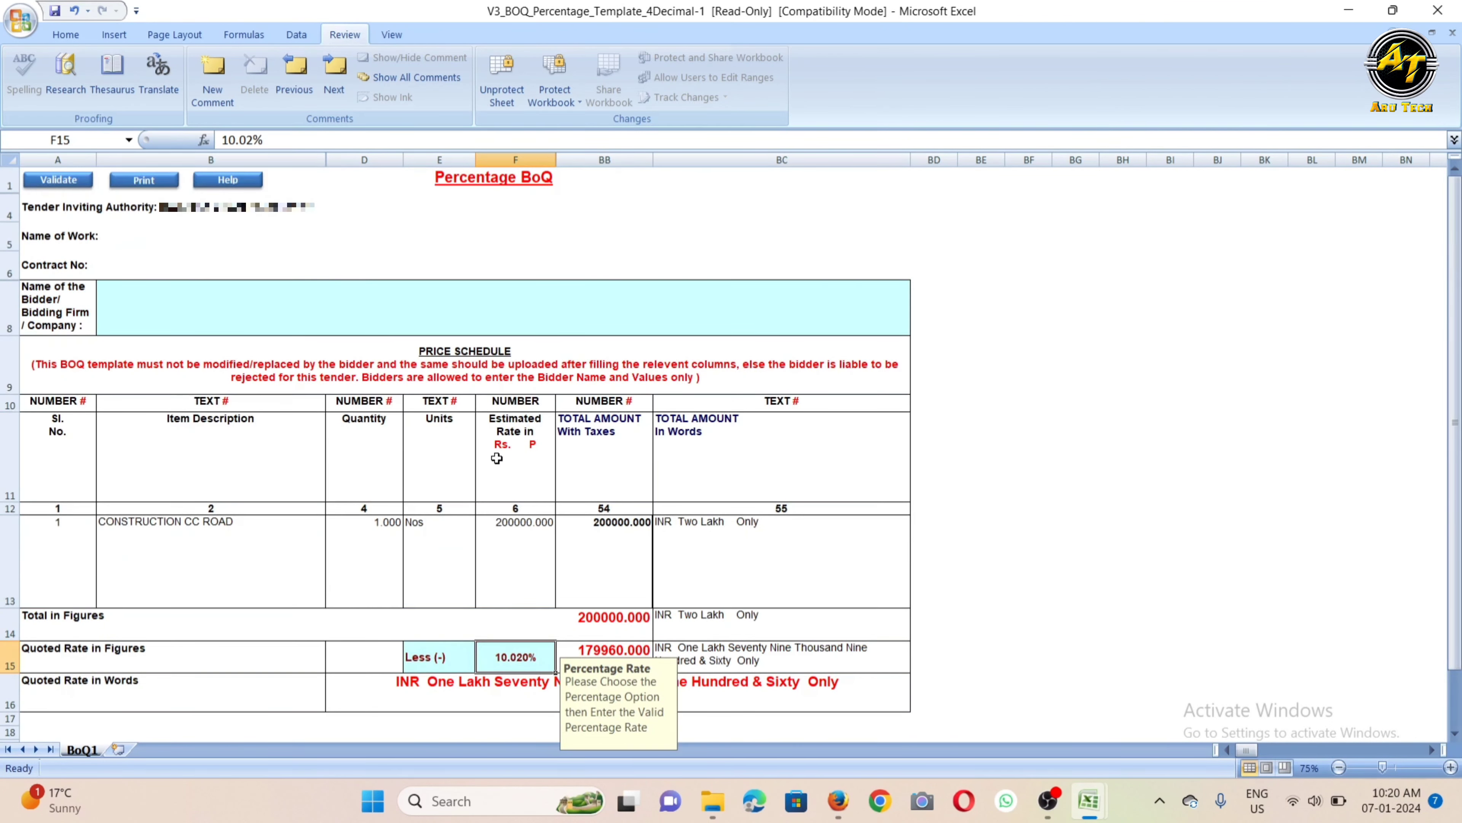